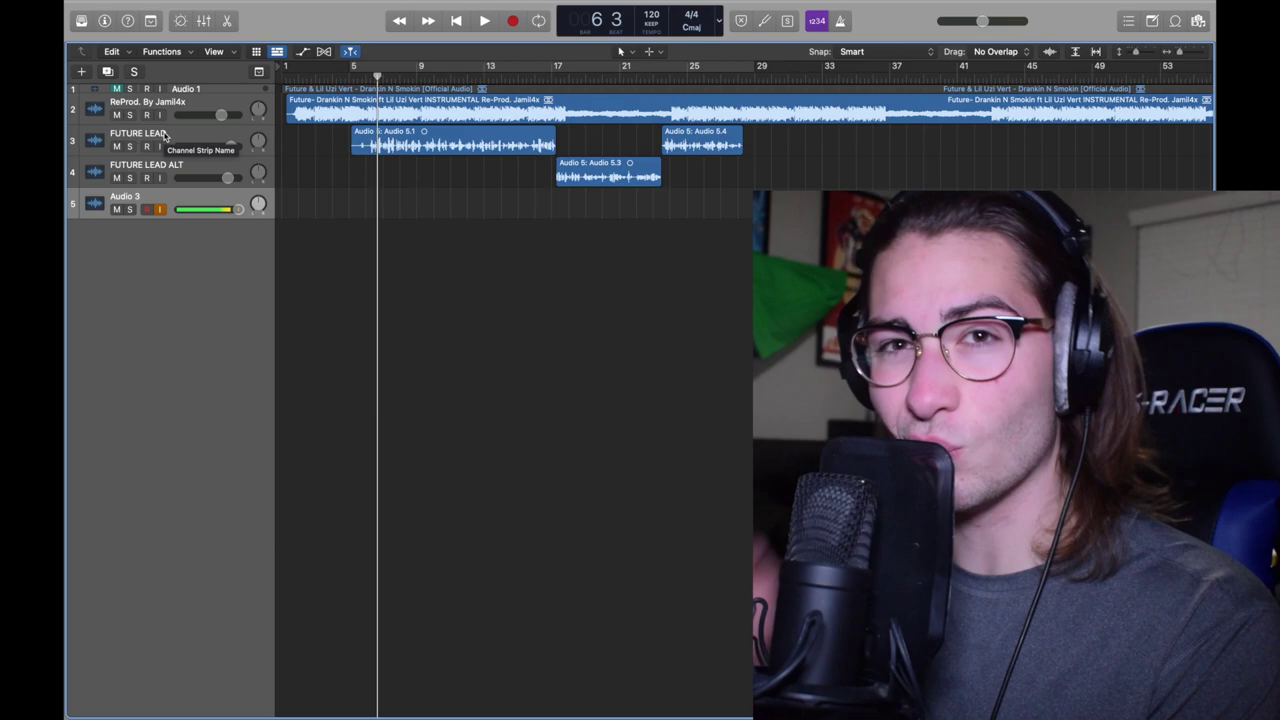
pyautogui.click(334, 78)
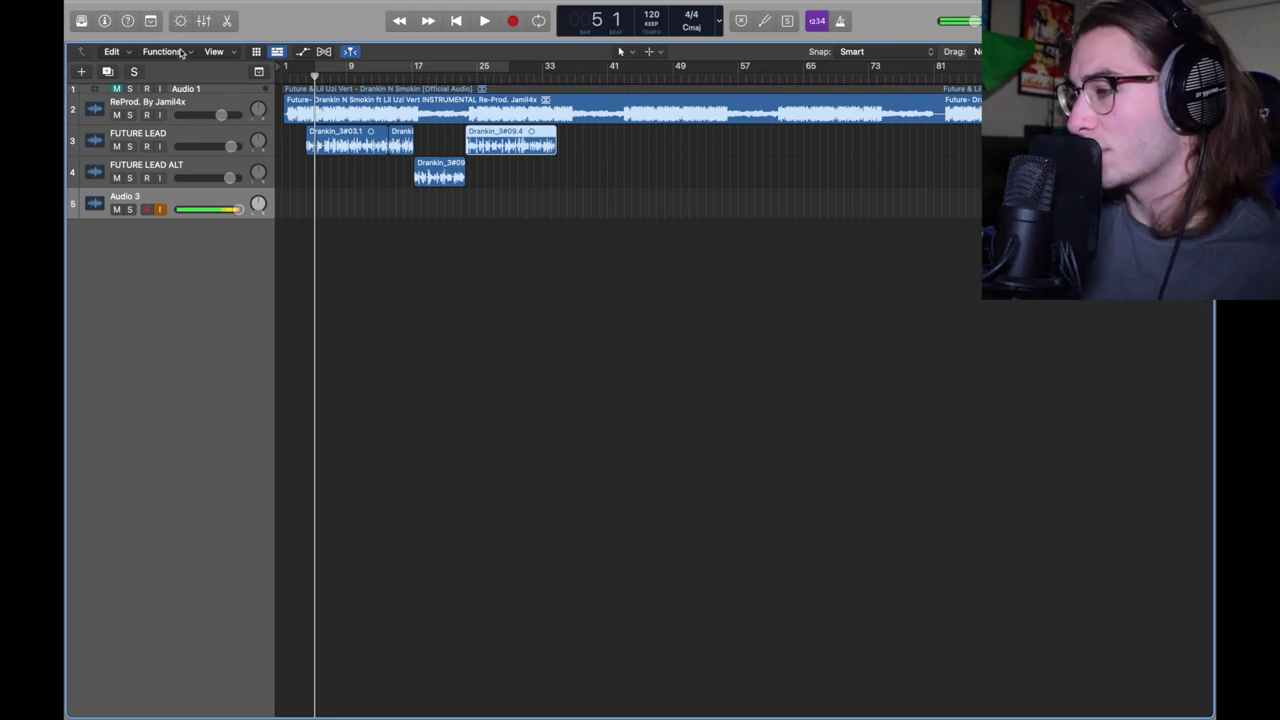
# With the mixer shown, move Audio 3 above FUTURE LEAD ALT, rename it New Lead, and move region Drankin_3#03.1 onto it.
pyautogui.press('x')
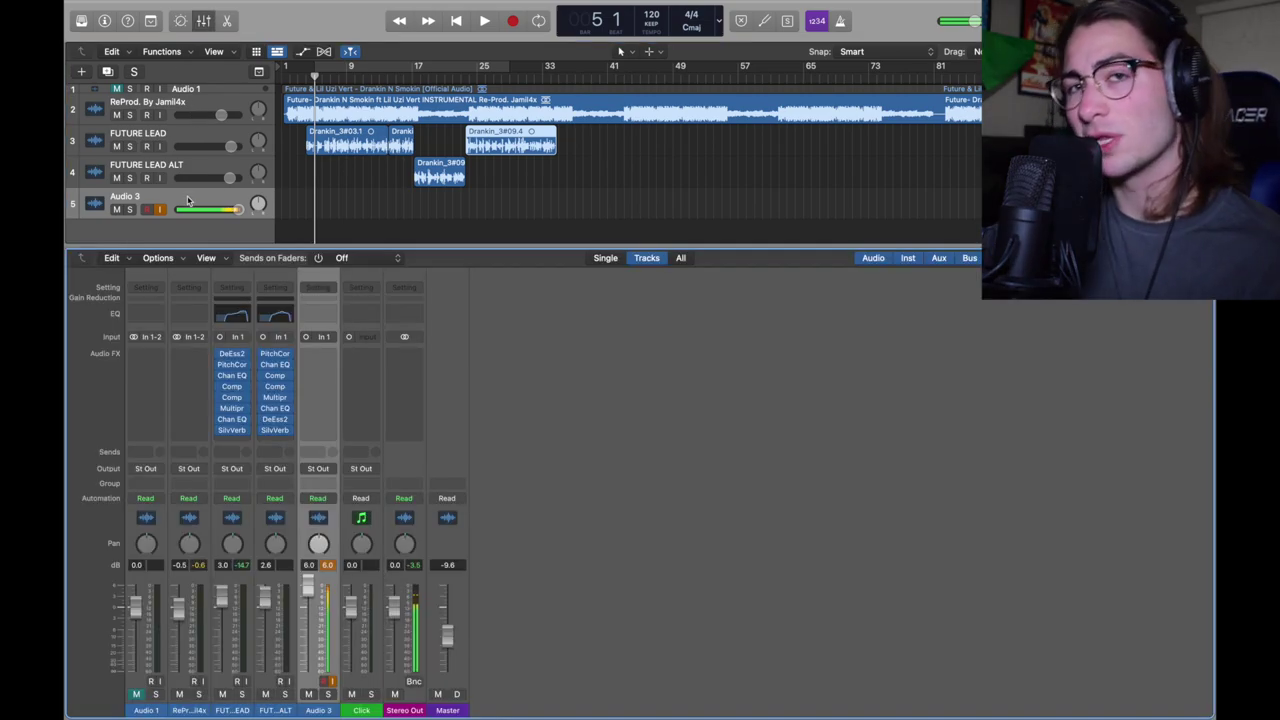
pyautogui.moveTo(187, 201); pyautogui.dragTo(191, 152)
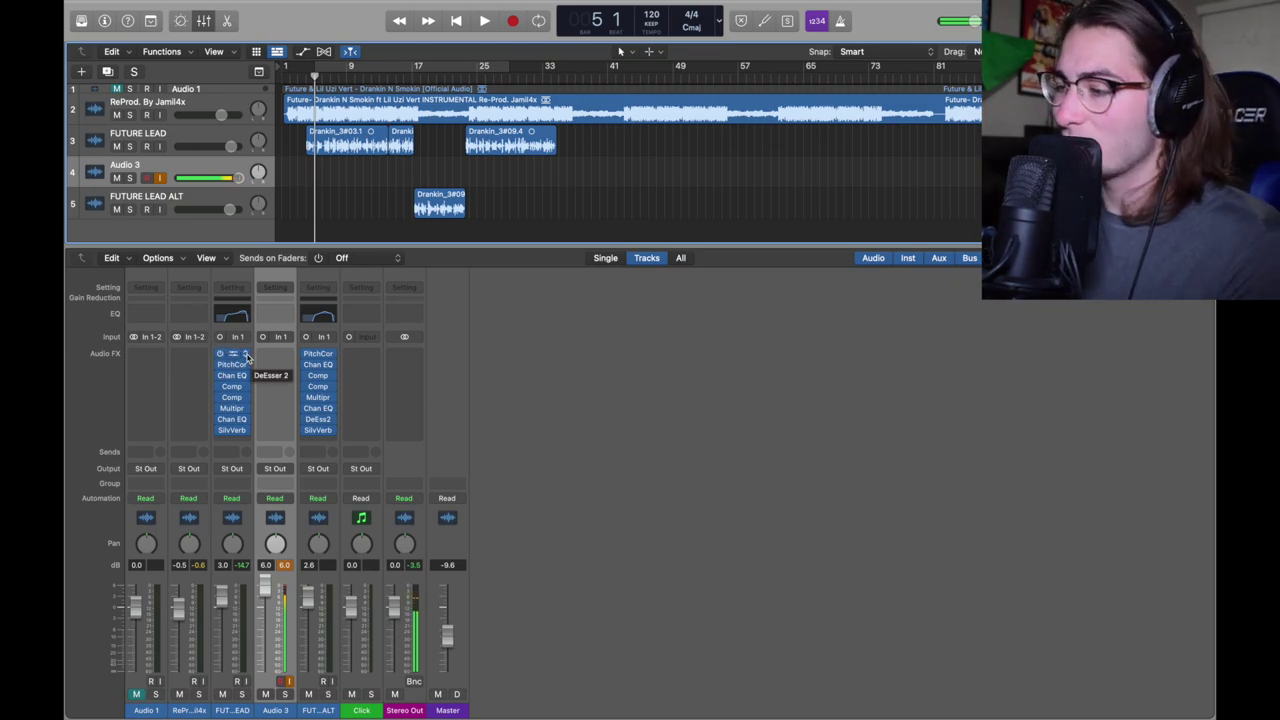
pyautogui.doubleClick(161, 166)
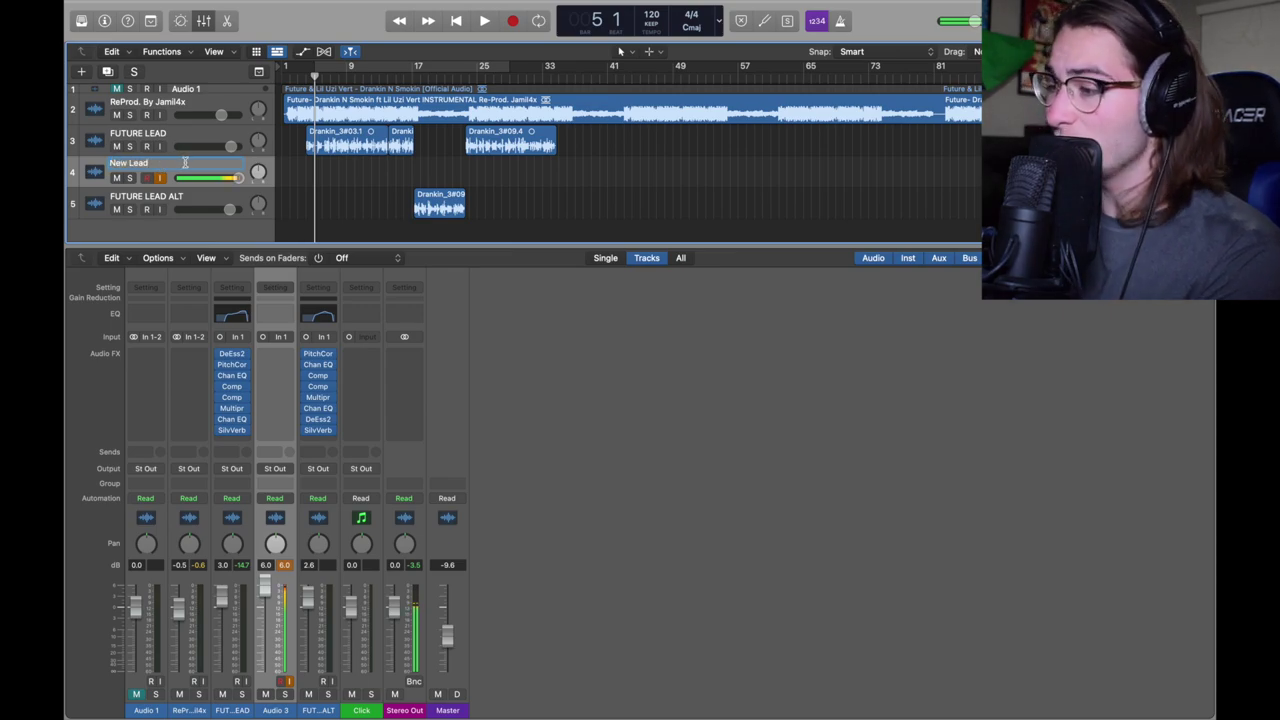
pyautogui.moveTo(347, 152); pyautogui.dragTo(347, 183)
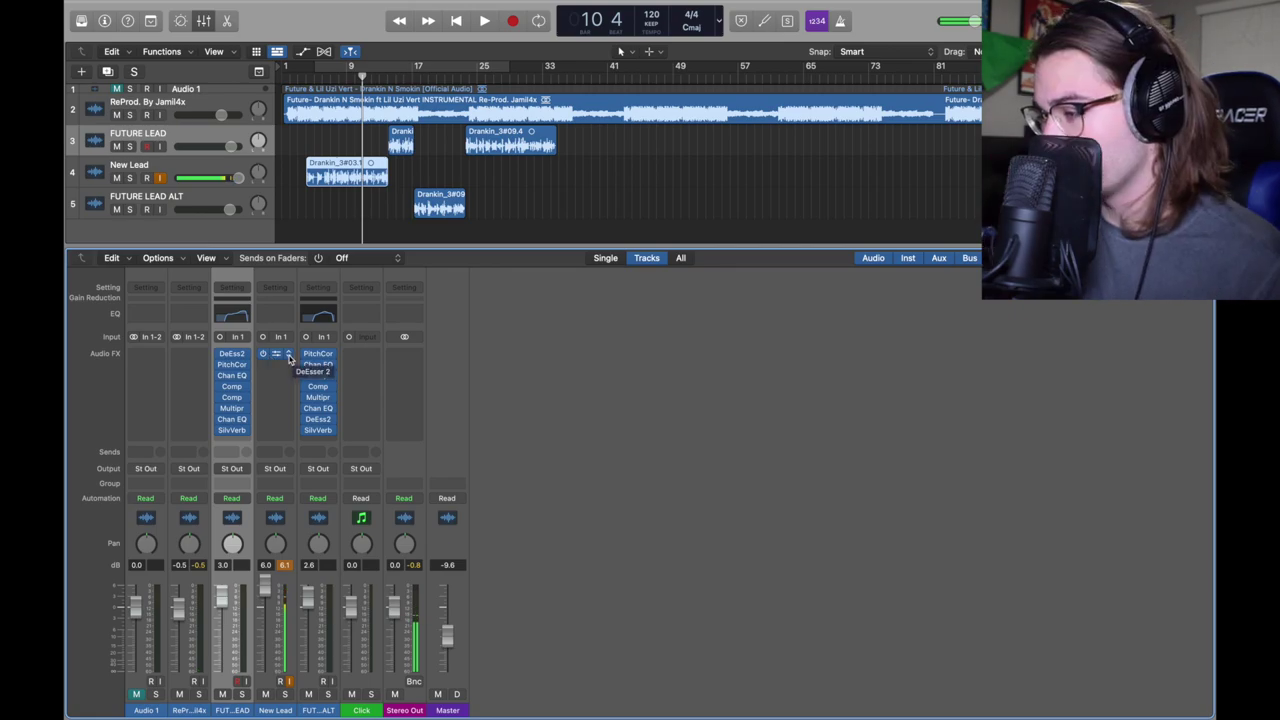
# Insert a mono DeEsser 2 on New Lead at defaults (−15 dB, 7001 Hz) and audition it with bypass.
pyautogui.click(289, 357)
pyautogui.moveTo(315, 545)
pyautogui.moveTo(420, 572)
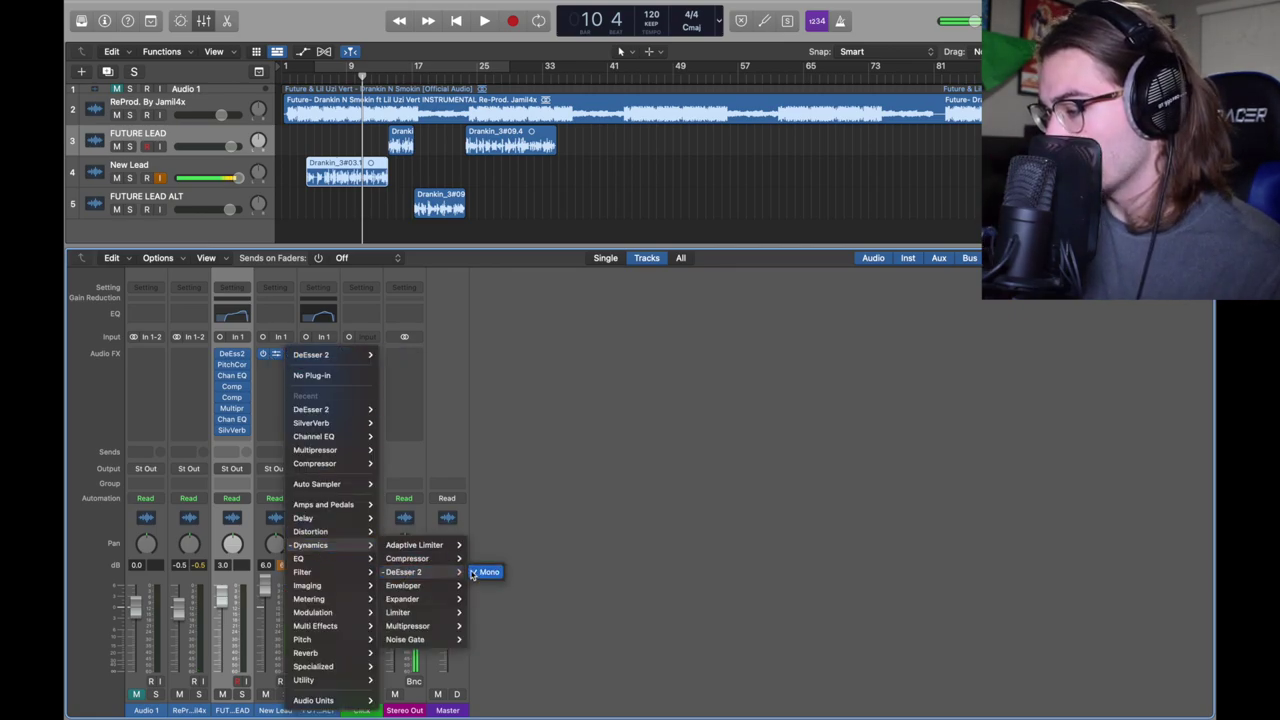
pyautogui.click(476, 573)
pyautogui.moveTo(767, 180); pyautogui.dragTo(753, 94)
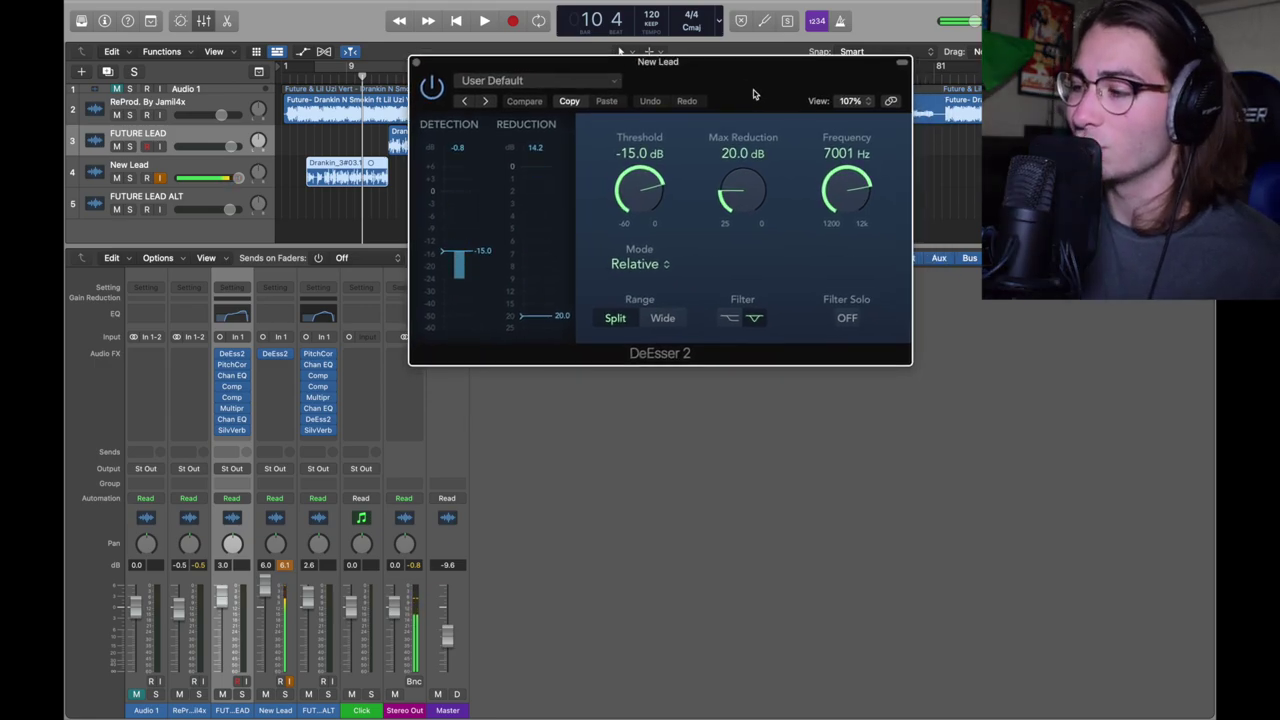
pyautogui.click(426, 91)
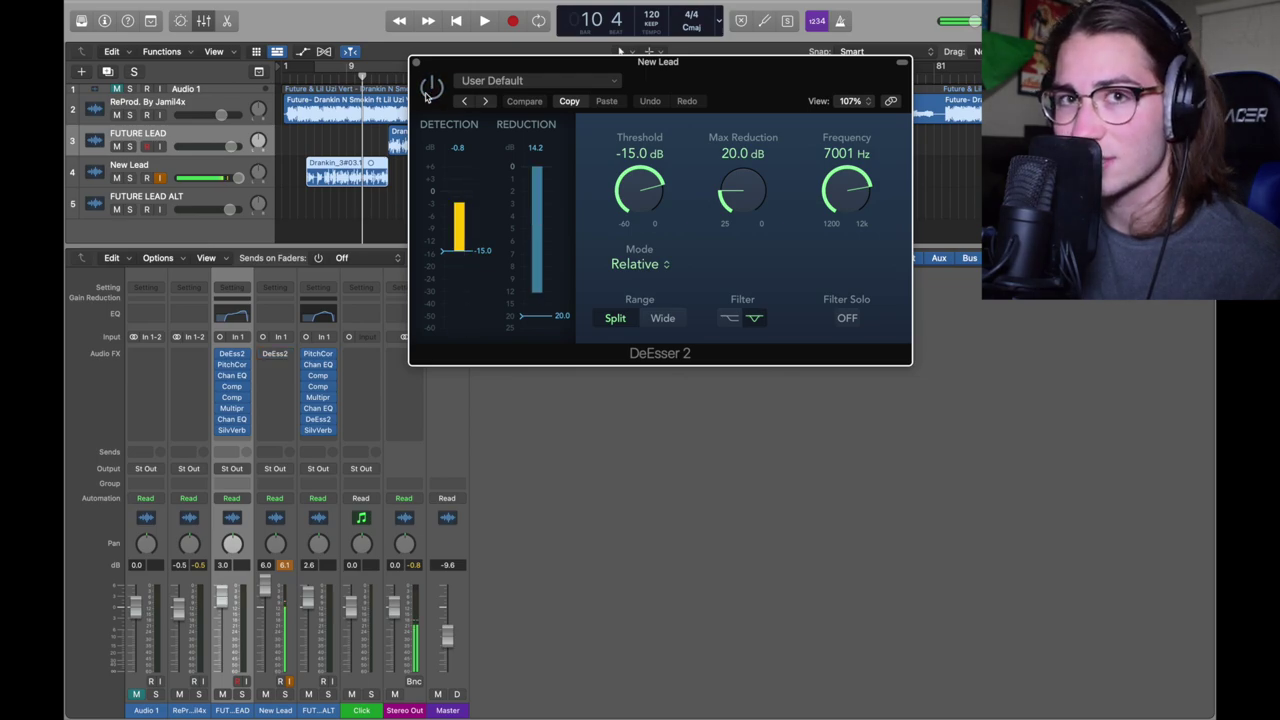
pyautogui.moveTo(686, 86); pyautogui.dragTo(593, 76)
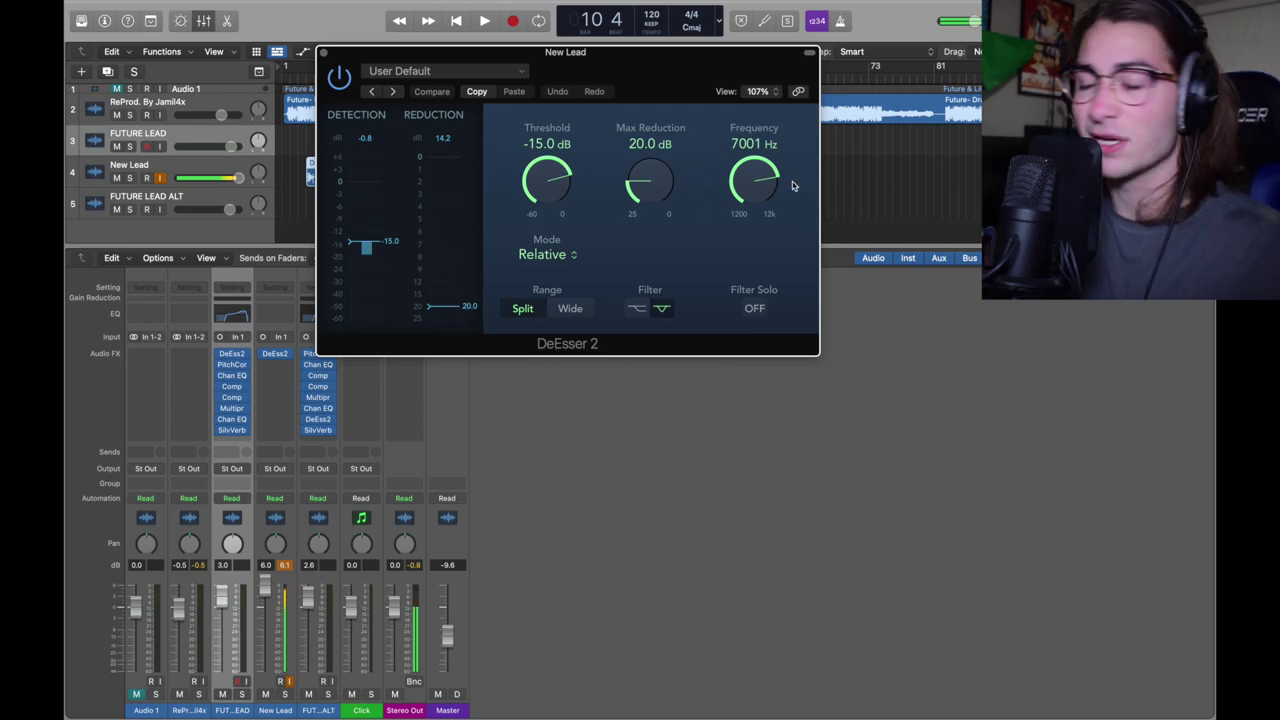
pyautogui.click(323, 52)
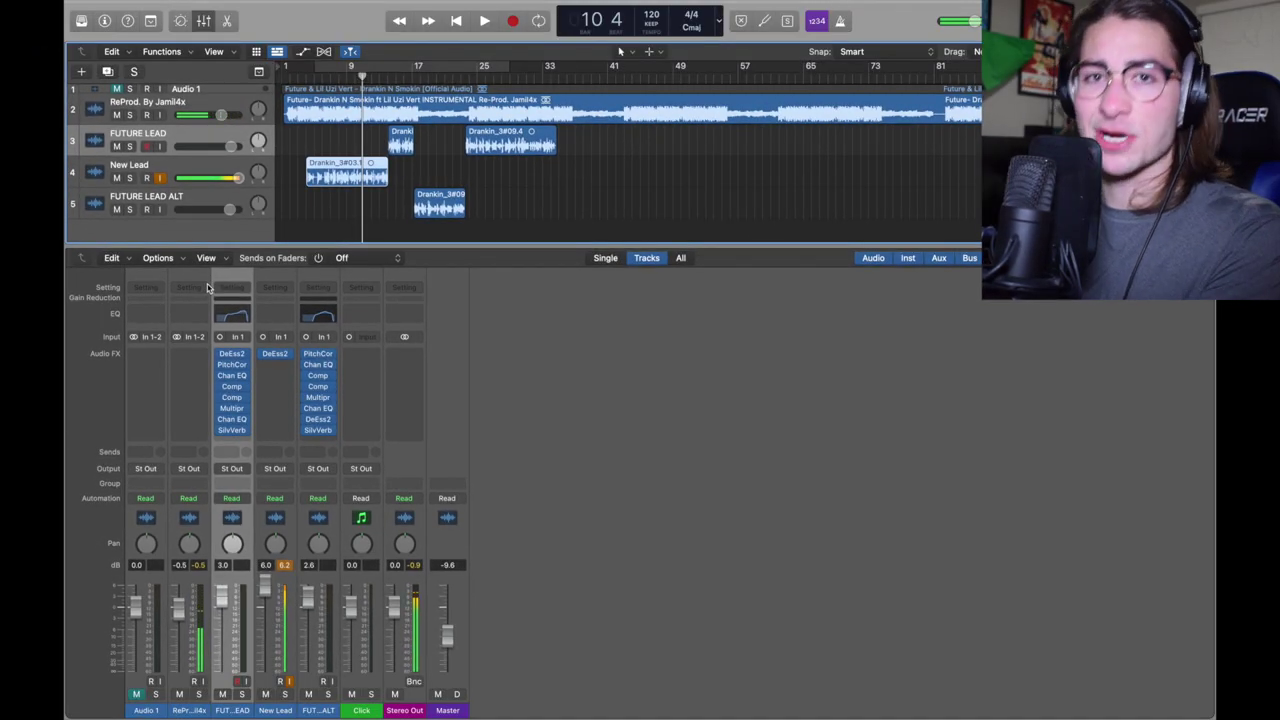
# Insert a mono Pitch Correction after the de-esser on New Lead.
pyautogui.moveTo(206, 354); pyautogui.dragTo(245, 356)
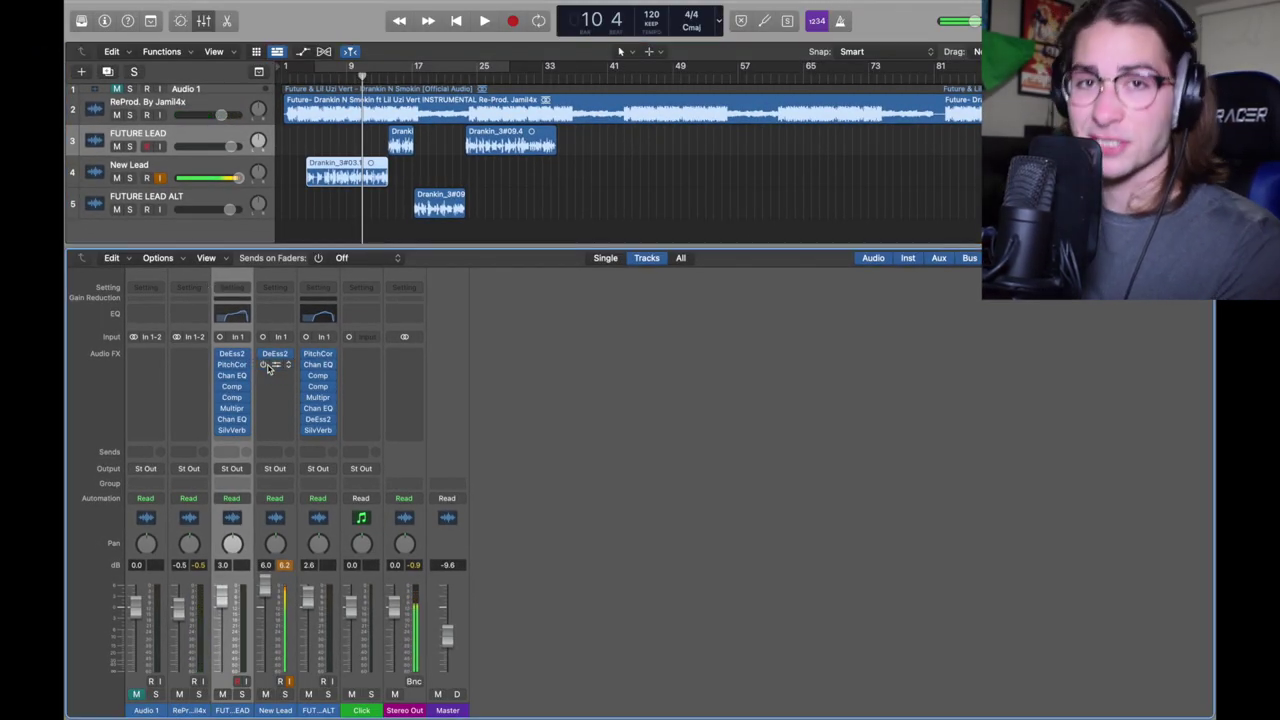
pyautogui.click(268, 366)
pyautogui.moveTo(353, 648)
pyautogui.moveTo(403, 648)
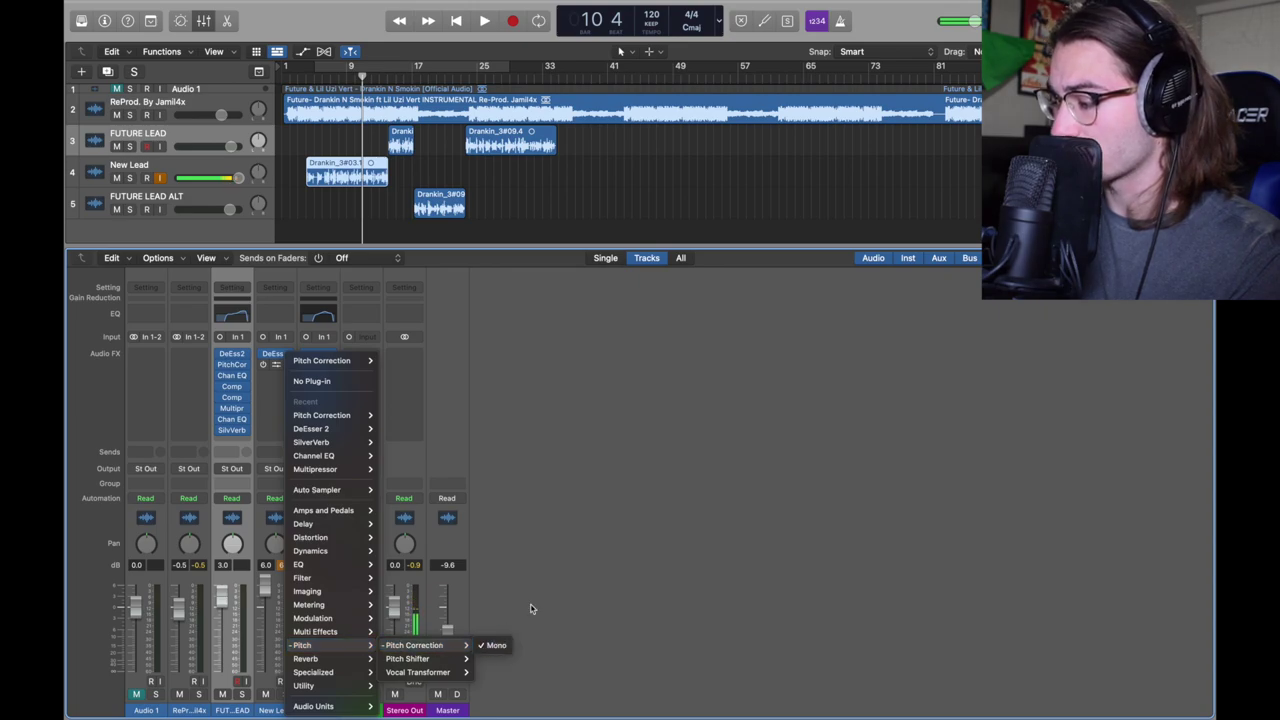
pyautogui.click(496, 645)
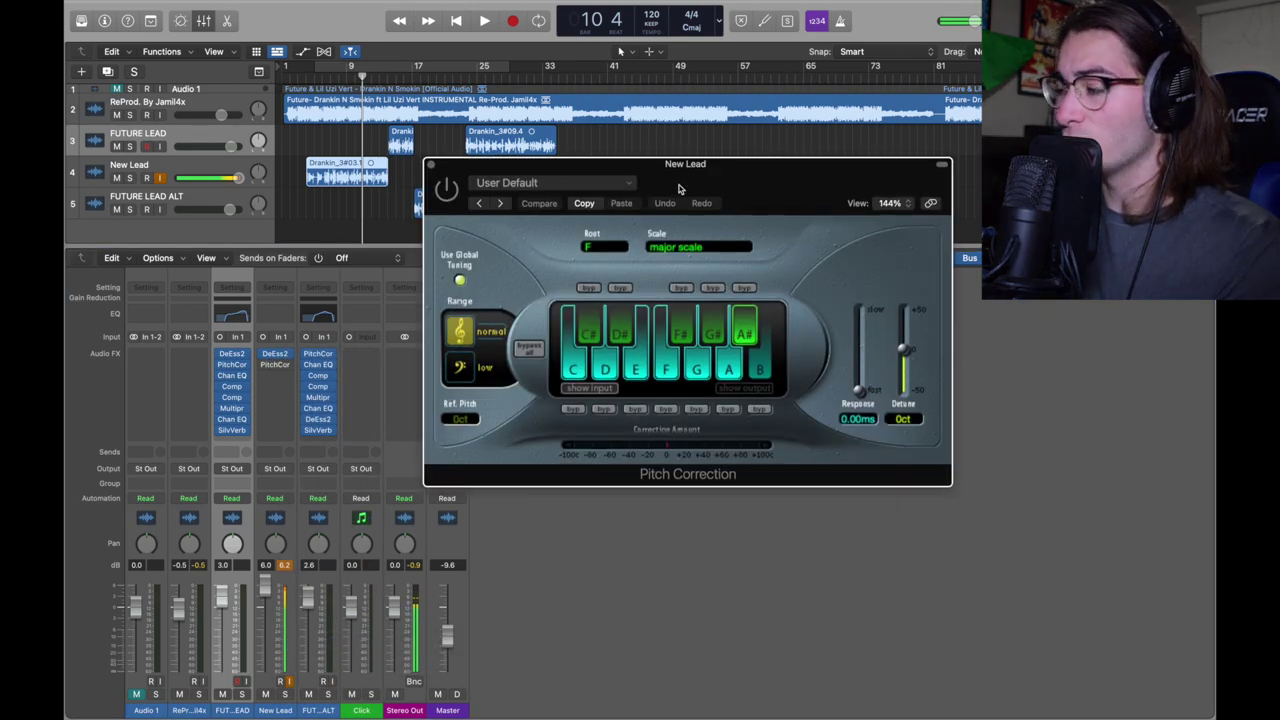
# Set Pitch Correction to the major scale with root key F.
pyautogui.moveTo(678, 188); pyautogui.dragTo(621, 155)
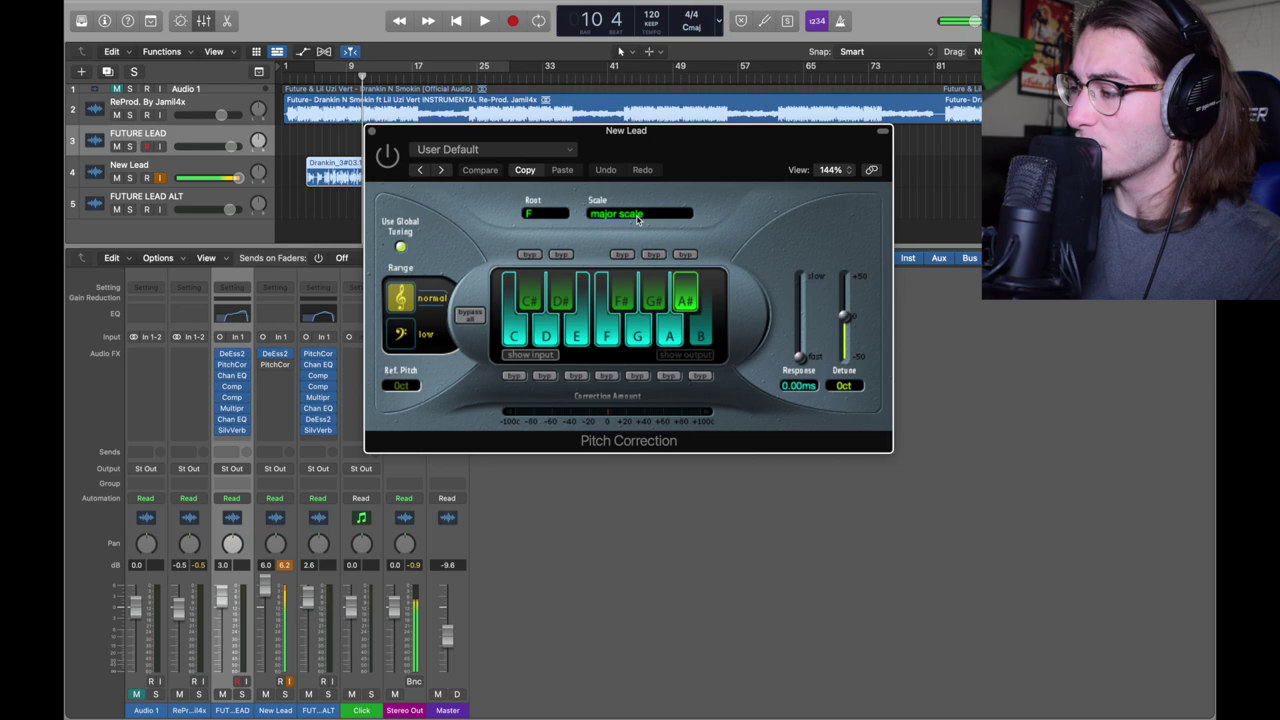
pyautogui.click(623, 215)
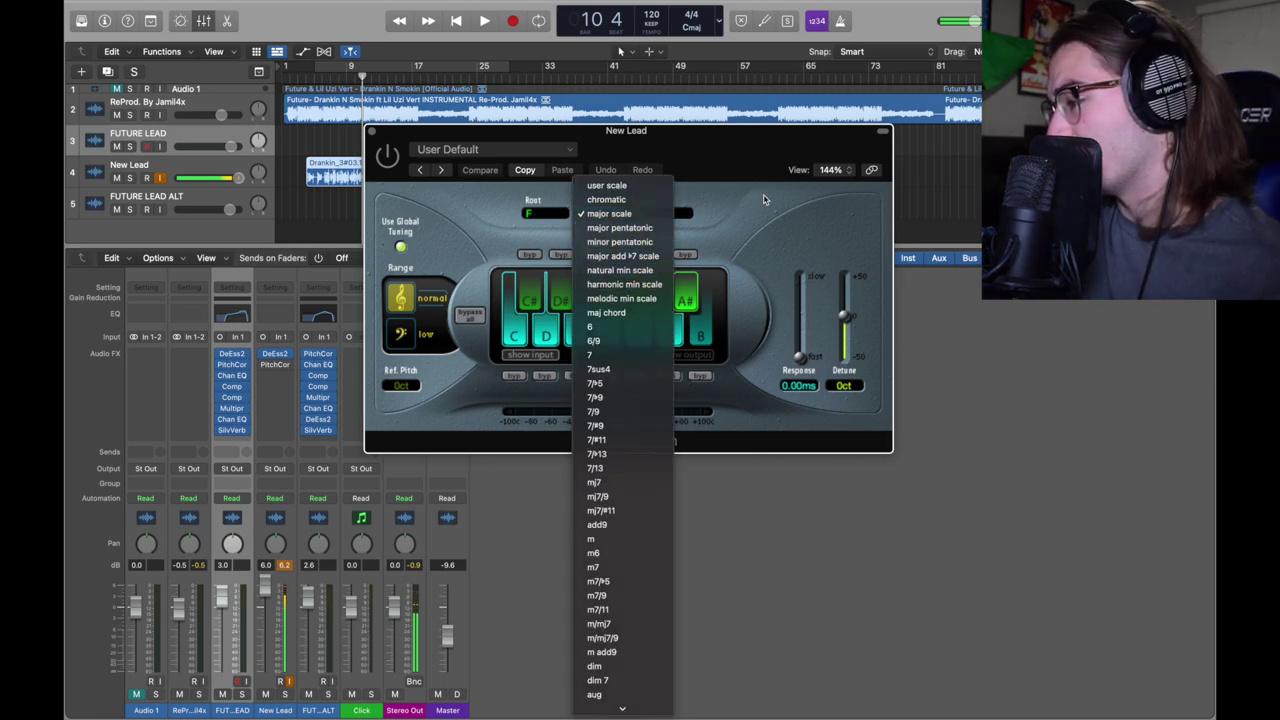
pyautogui.click(763, 200)
pyautogui.click(530, 213)
pyautogui.click(633, 407)
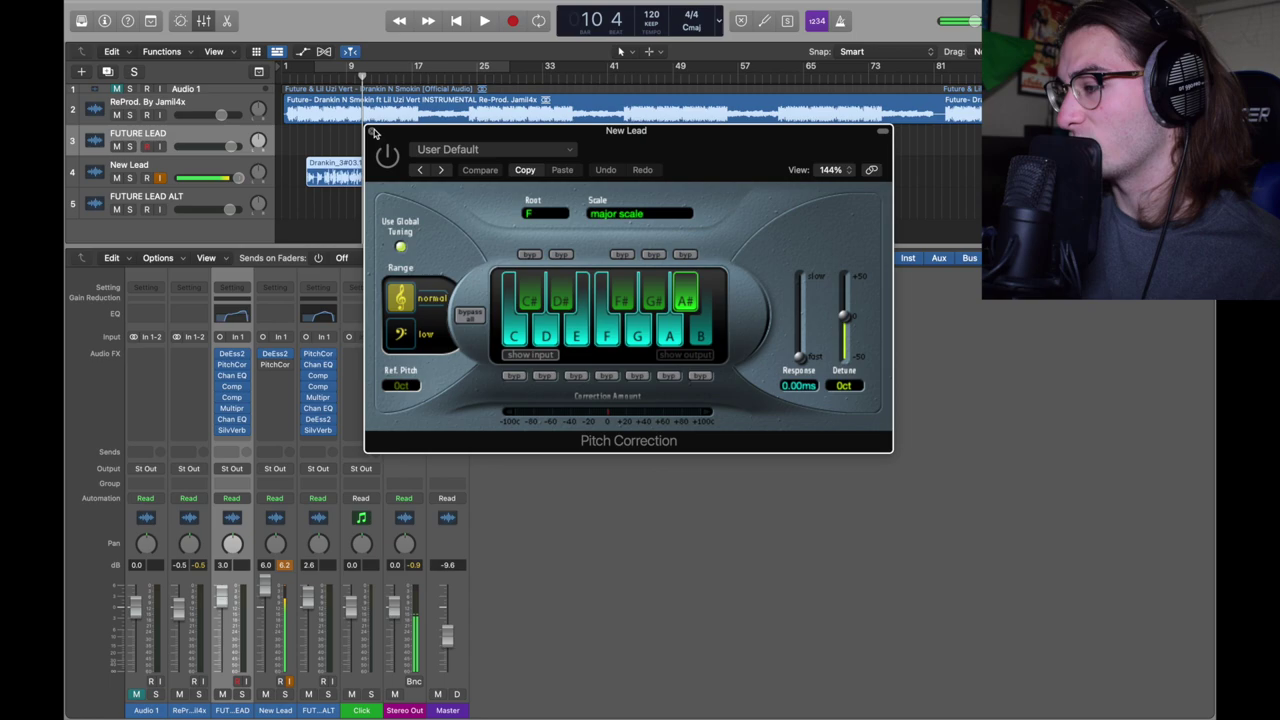
pyautogui.click(371, 132)
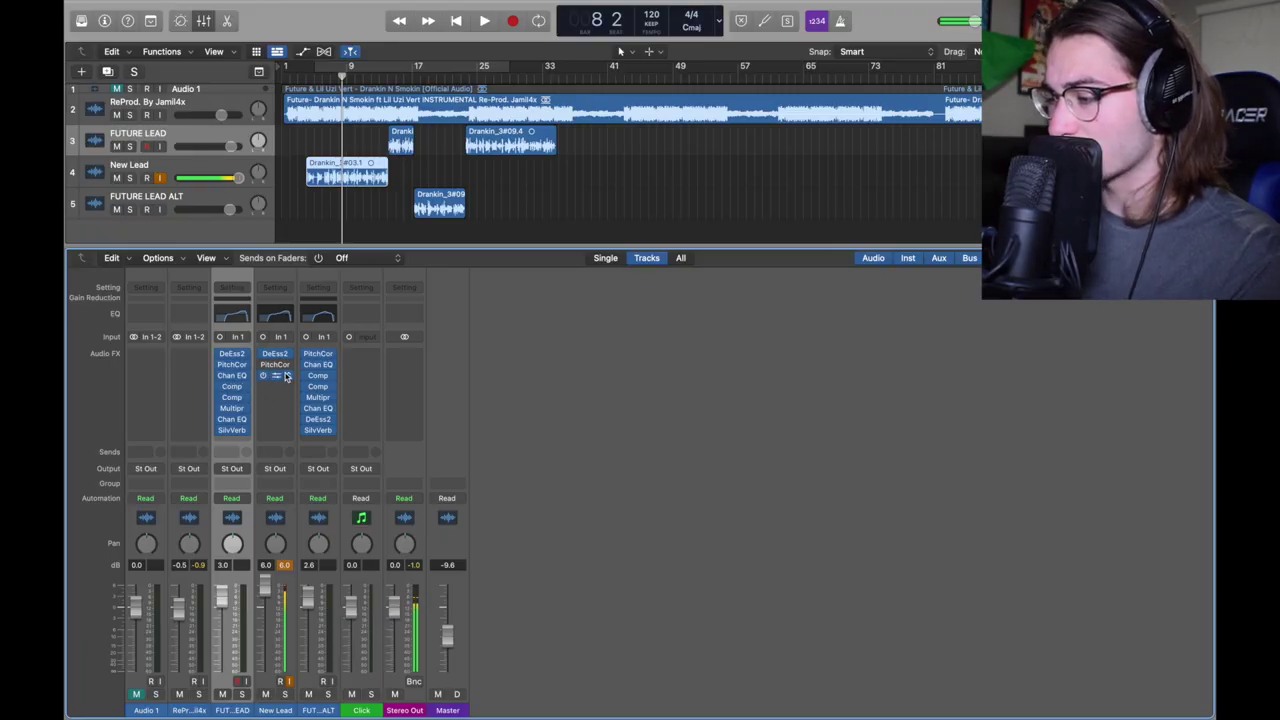
# Insert a mono Channel EQ on New Lead: 258 Hz cut 2.5 dB, 2620 Hz boosted 5.5 dB.
pyautogui.click(289, 377)
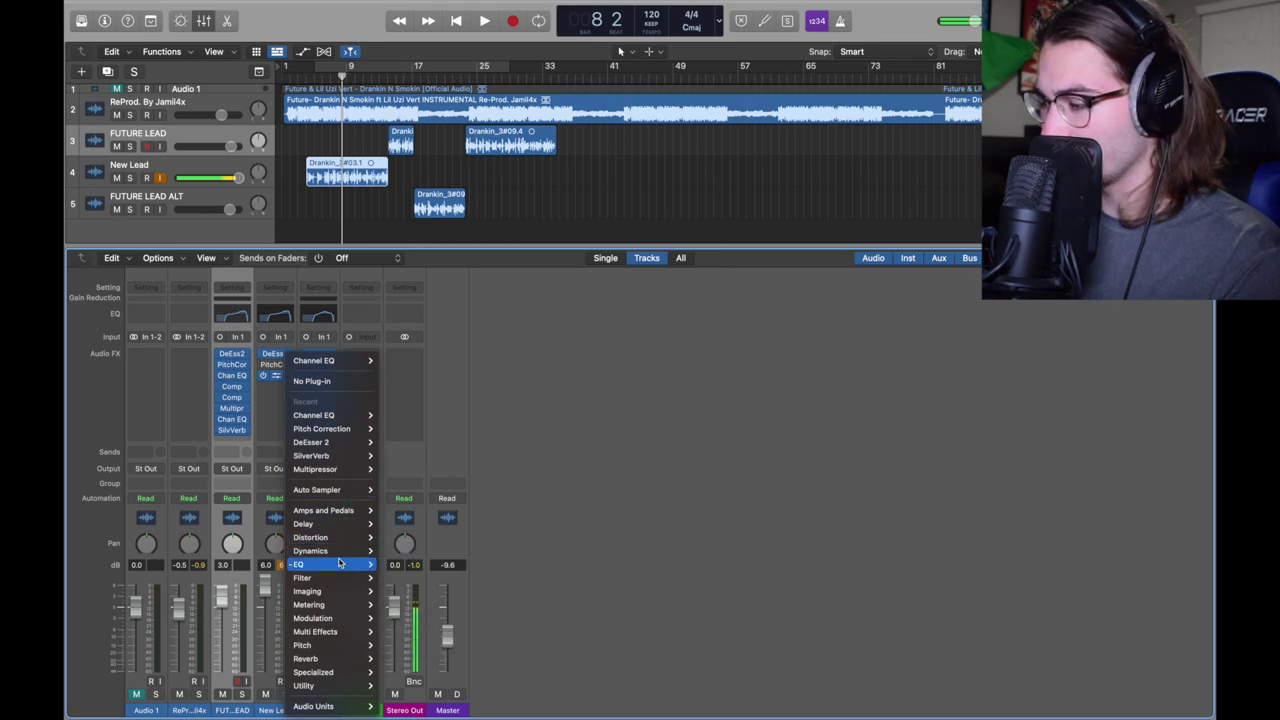
pyautogui.moveTo(330, 564)
pyautogui.moveTo(420, 566)
pyautogui.click(508, 564)
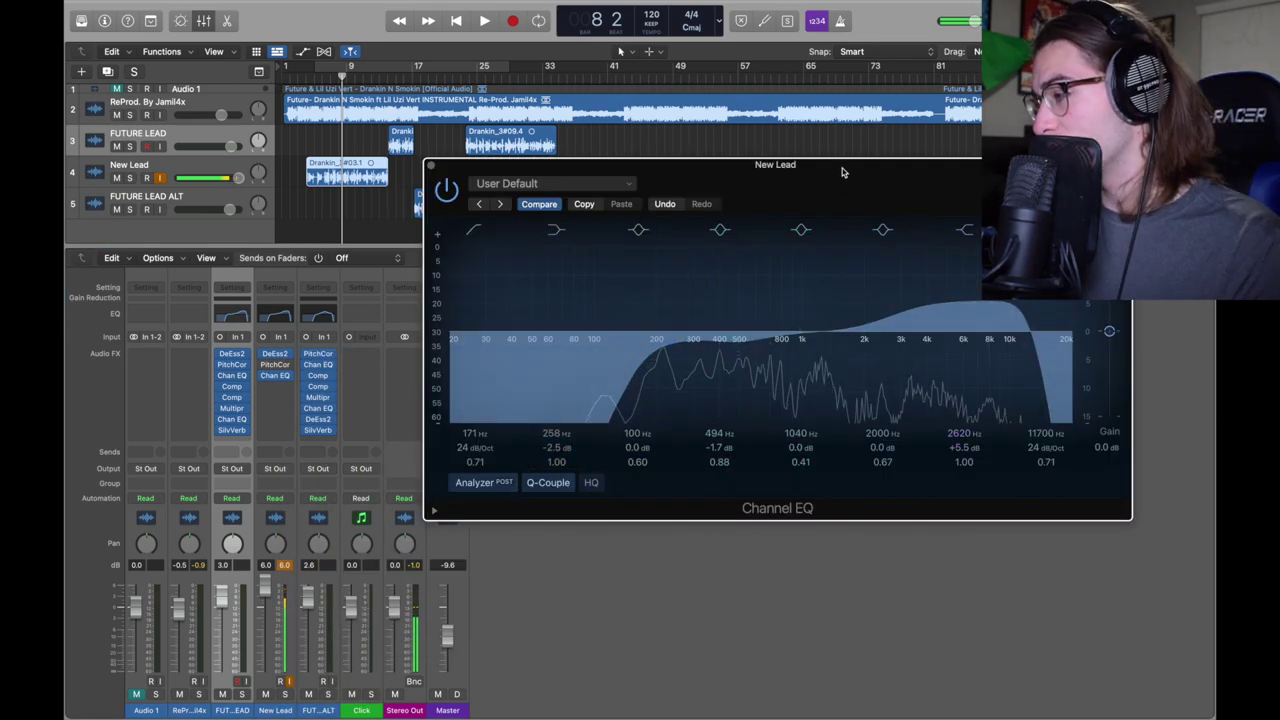
pyautogui.moveTo(843, 167); pyautogui.dragTo(751, 120)
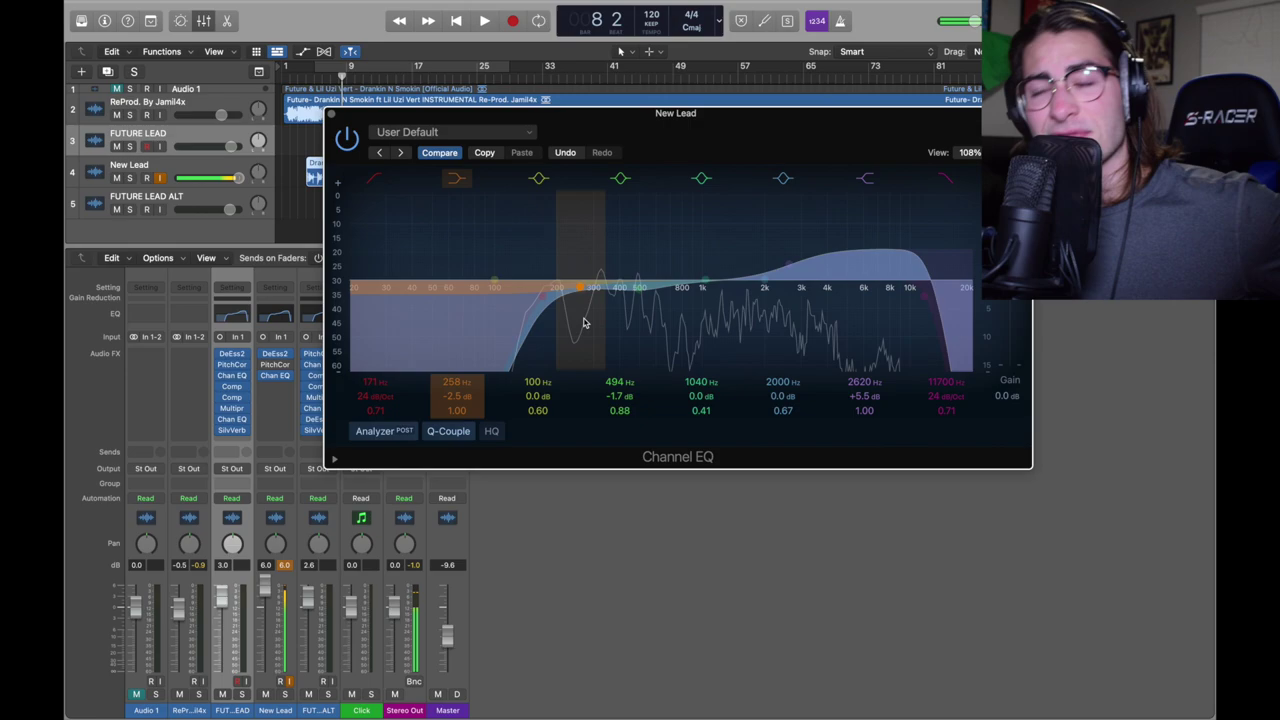
pyautogui.moveTo(685, 155); pyautogui.dragTo(599, 117)
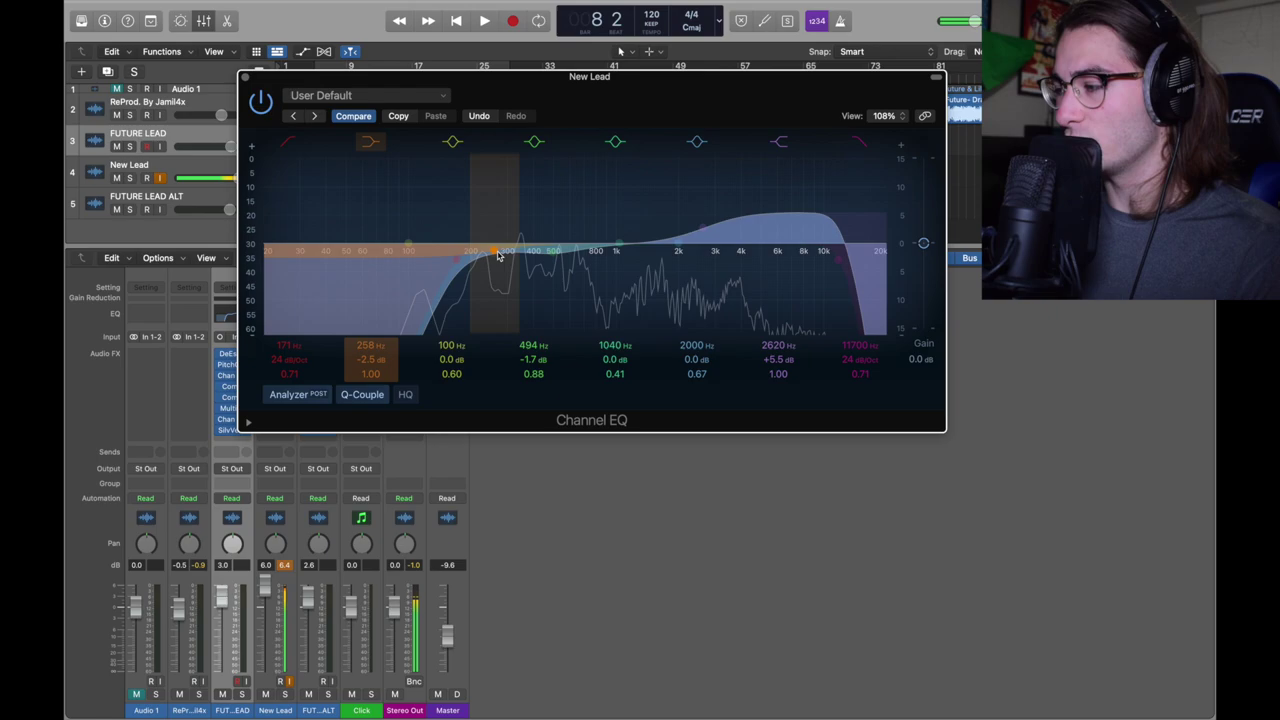
# Move the cycle start to bar 9 and copy FUTURE LEAD's compressor onto New Lead.
pyautogui.press('super+w')
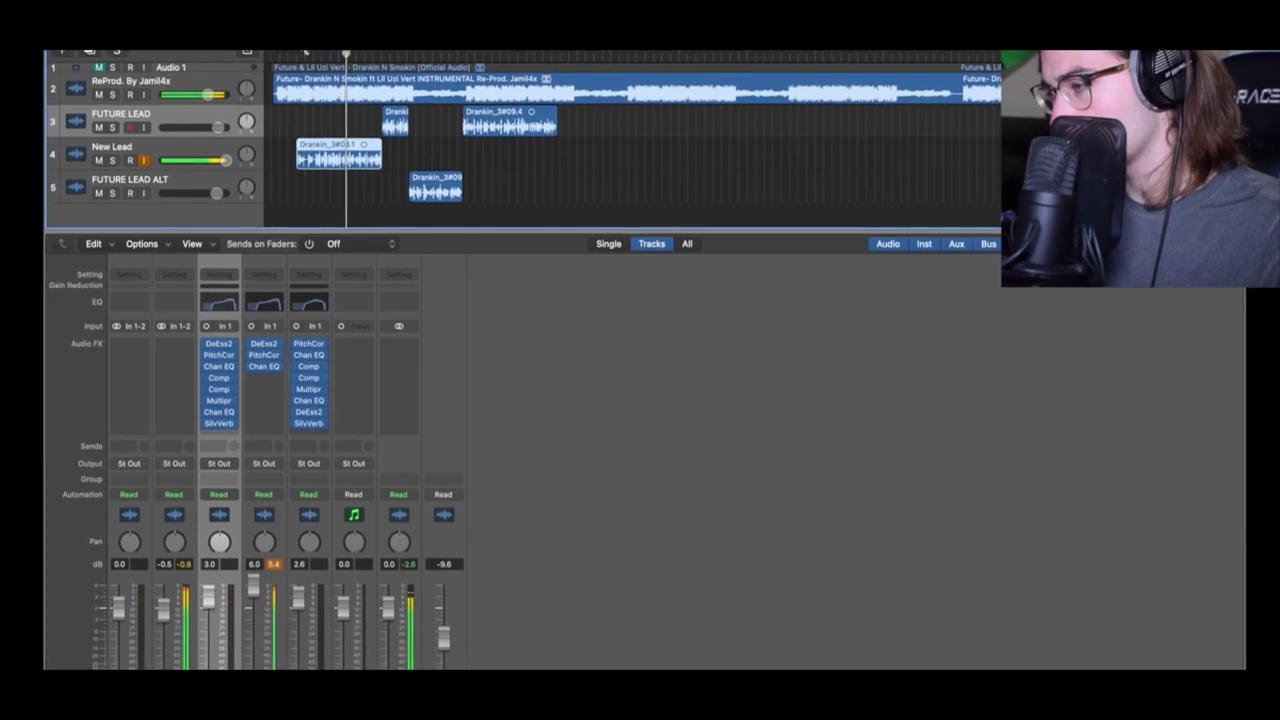
pyautogui.moveTo(339, 57)
pyautogui.mouseDown()
pyautogui.moveTo(318, 54)
pyautogui.moveTo(329, 55)
pyautogui.mouseUp()
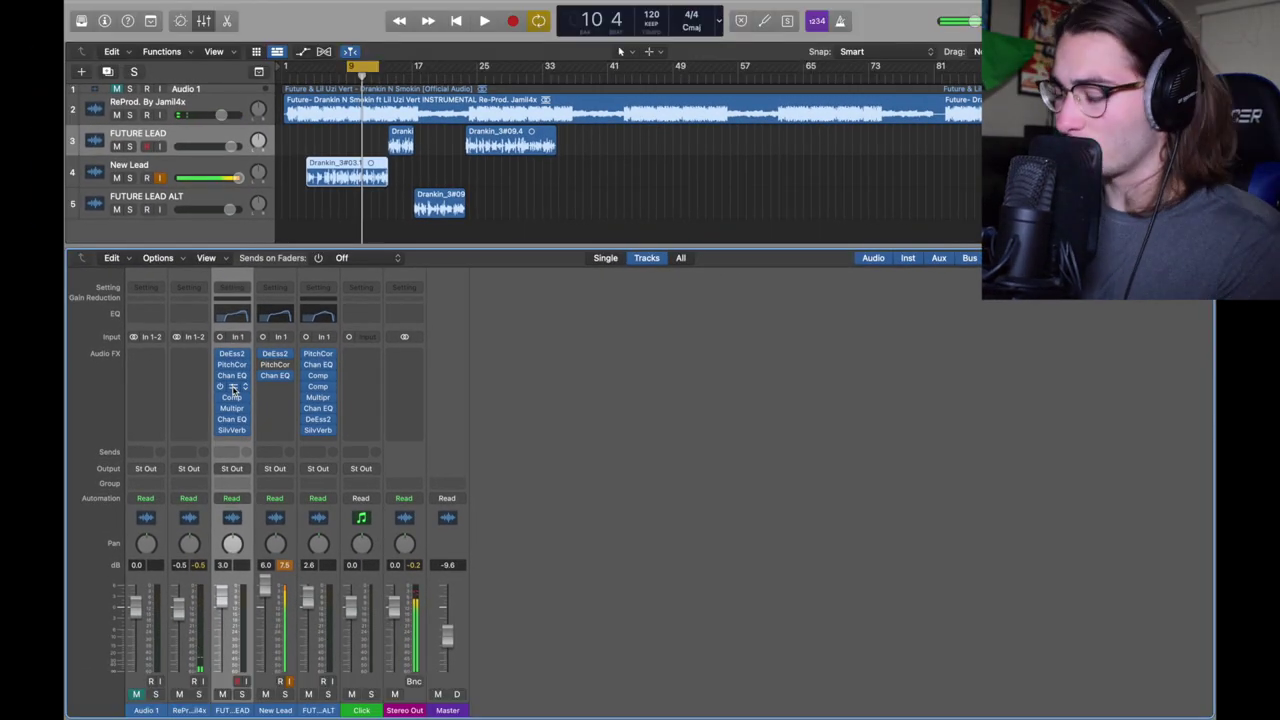
pyautogui.moveTo(232, 390); pyautogui.dragTo(276, 390)
# Browse New Lead's plug-in list and dismiss it without adding anything.
pyautogui.click(275, 389)
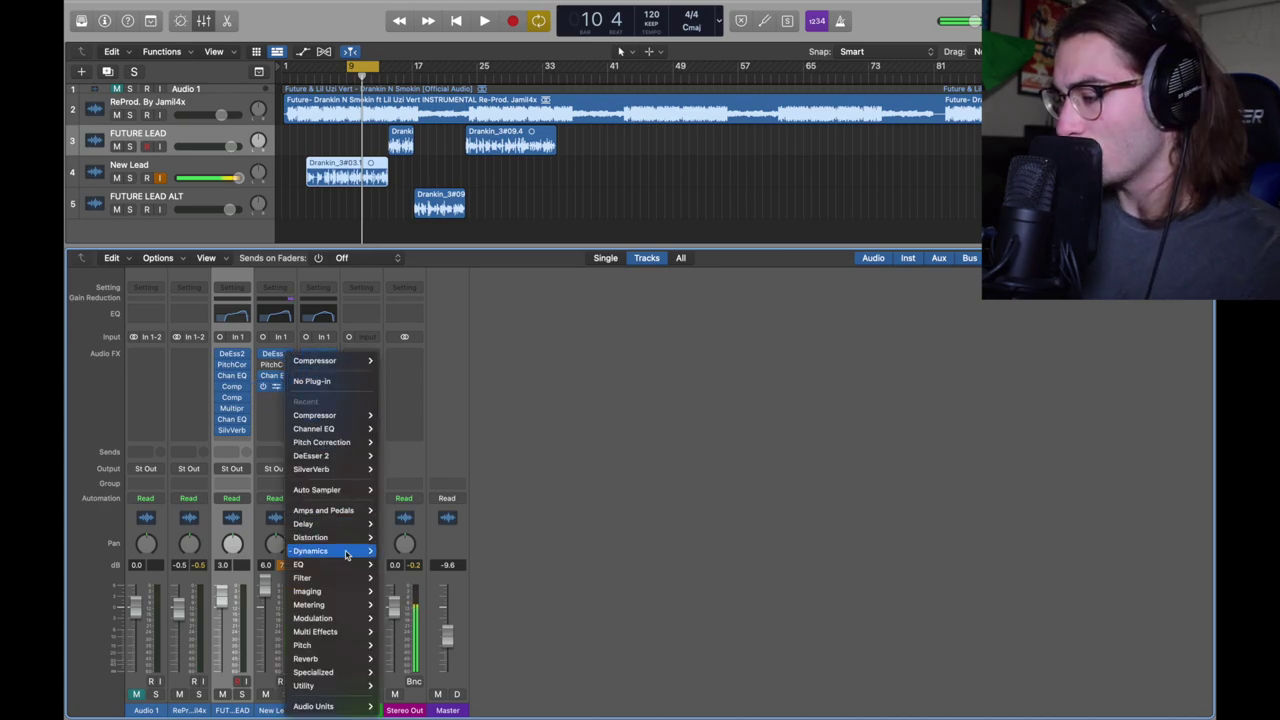
pyautogui.moveTo(346, 553)
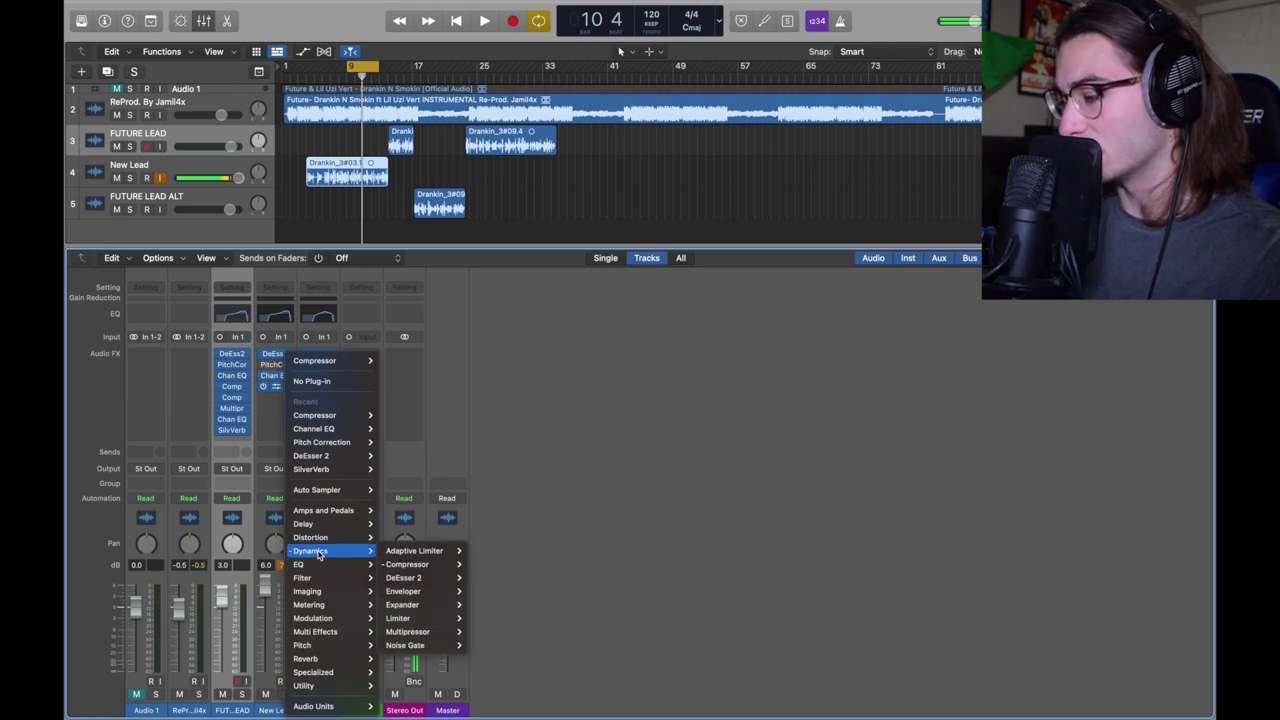
pyautogui.moveTo(401, 567)
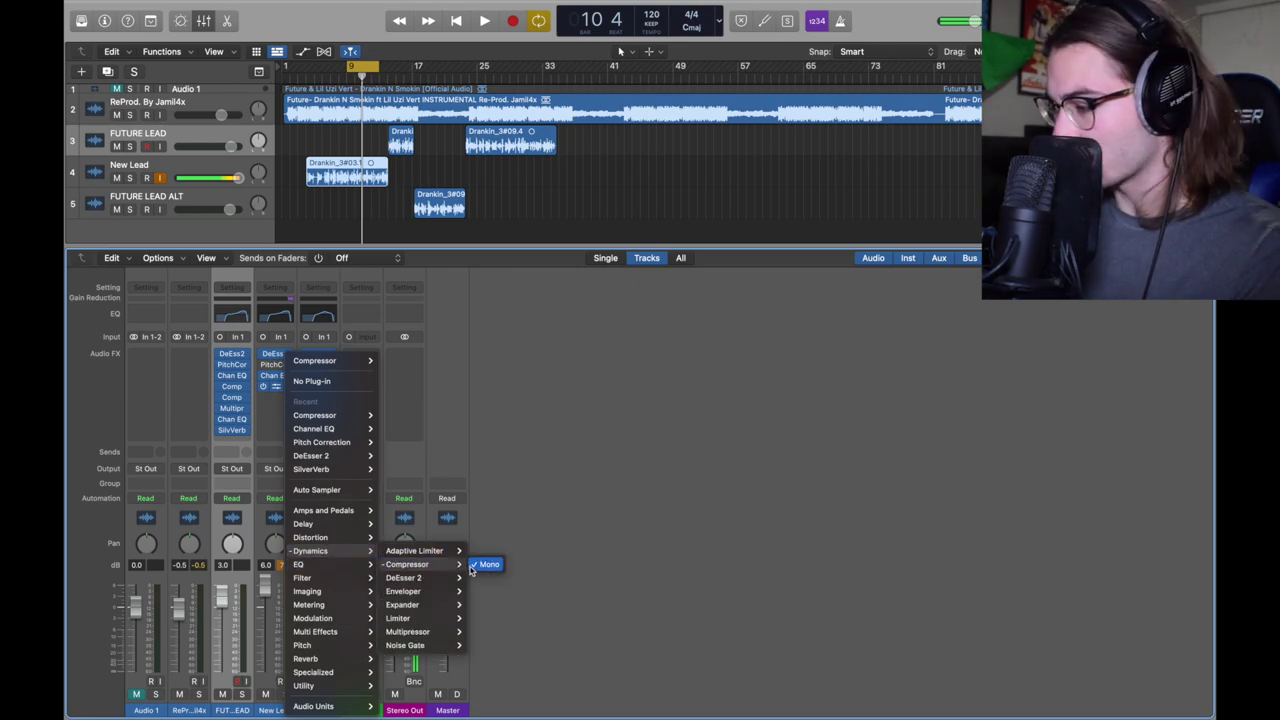
pyautogui.click(626, 466)
# Review New Lead's Studio FET compressor at 3.3:1, then open the next empty slot's plug-in list.
pyautogui.click(275, 388)
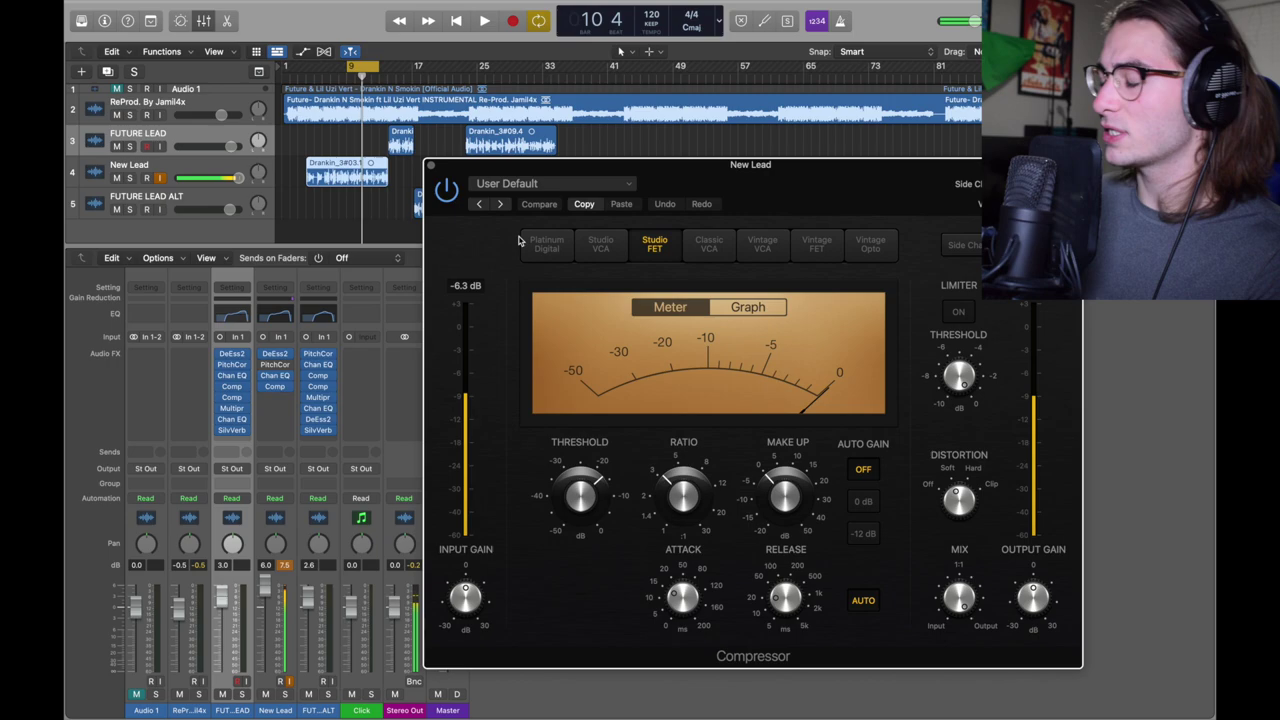
pyautogui.moveTo(646, 191); pyautogui.dragTo(453, 80)
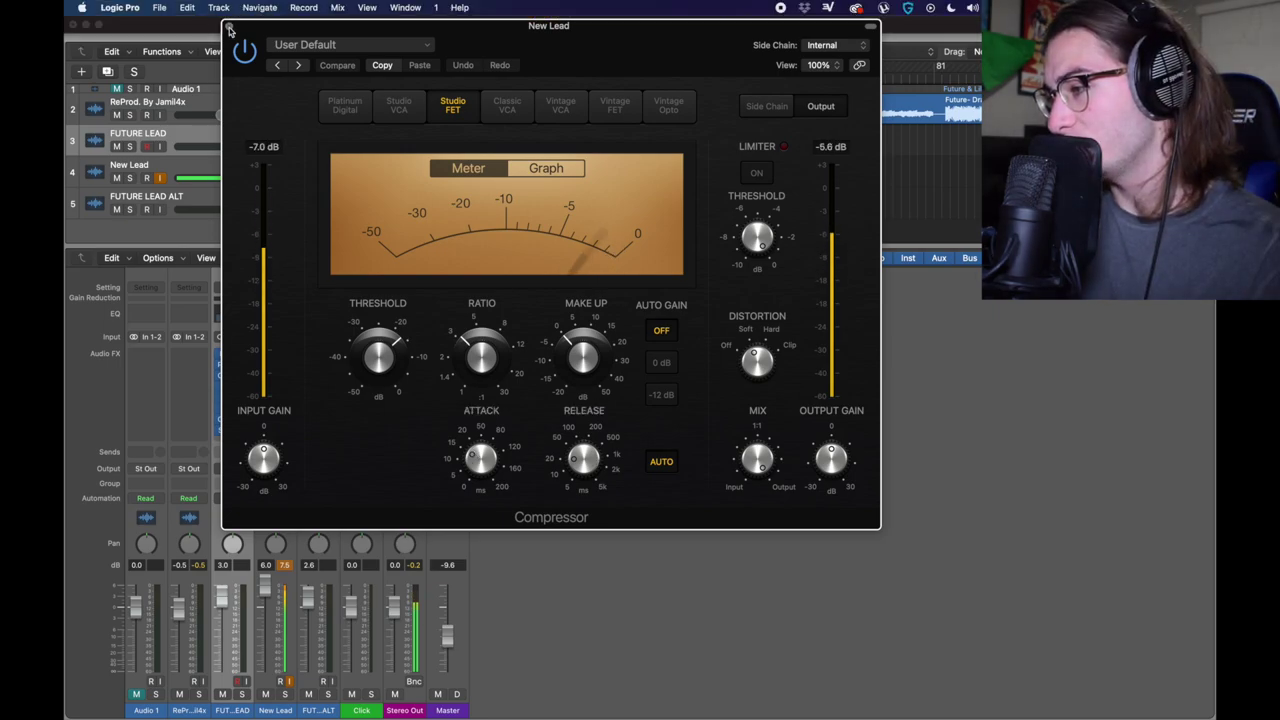
pyautogui.press('super+w')
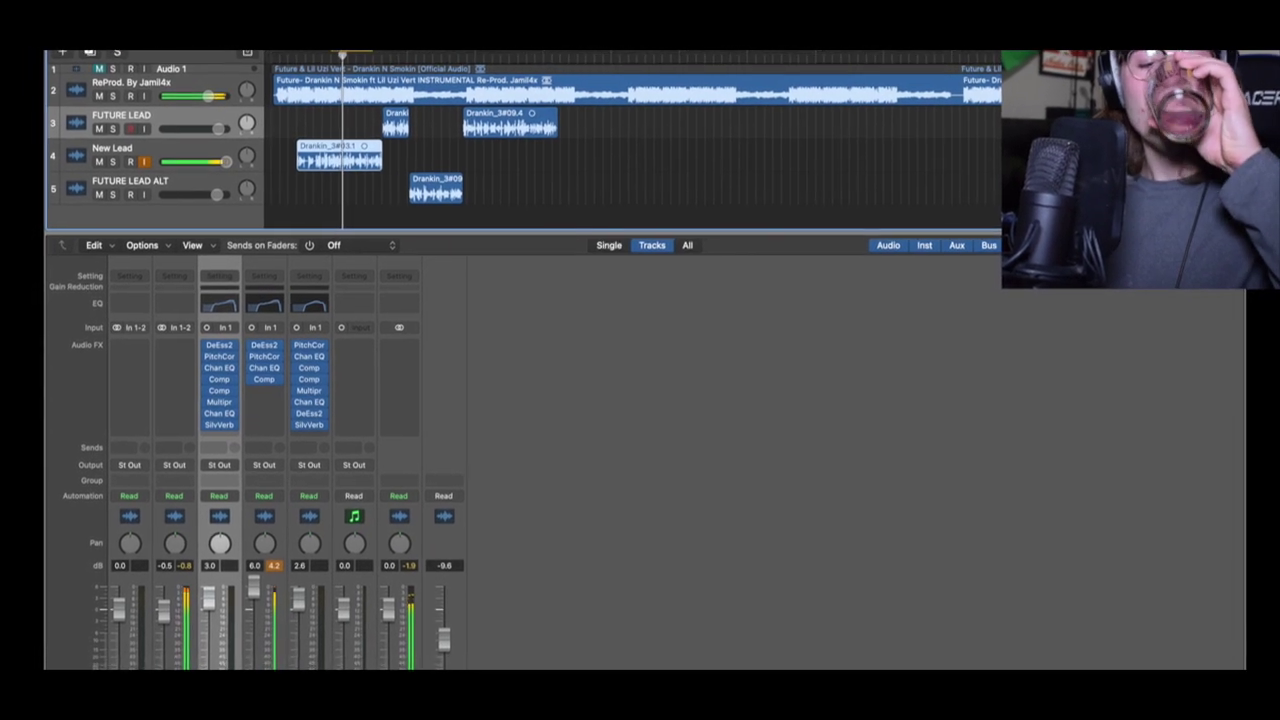
pyautogui.click(253, 352)
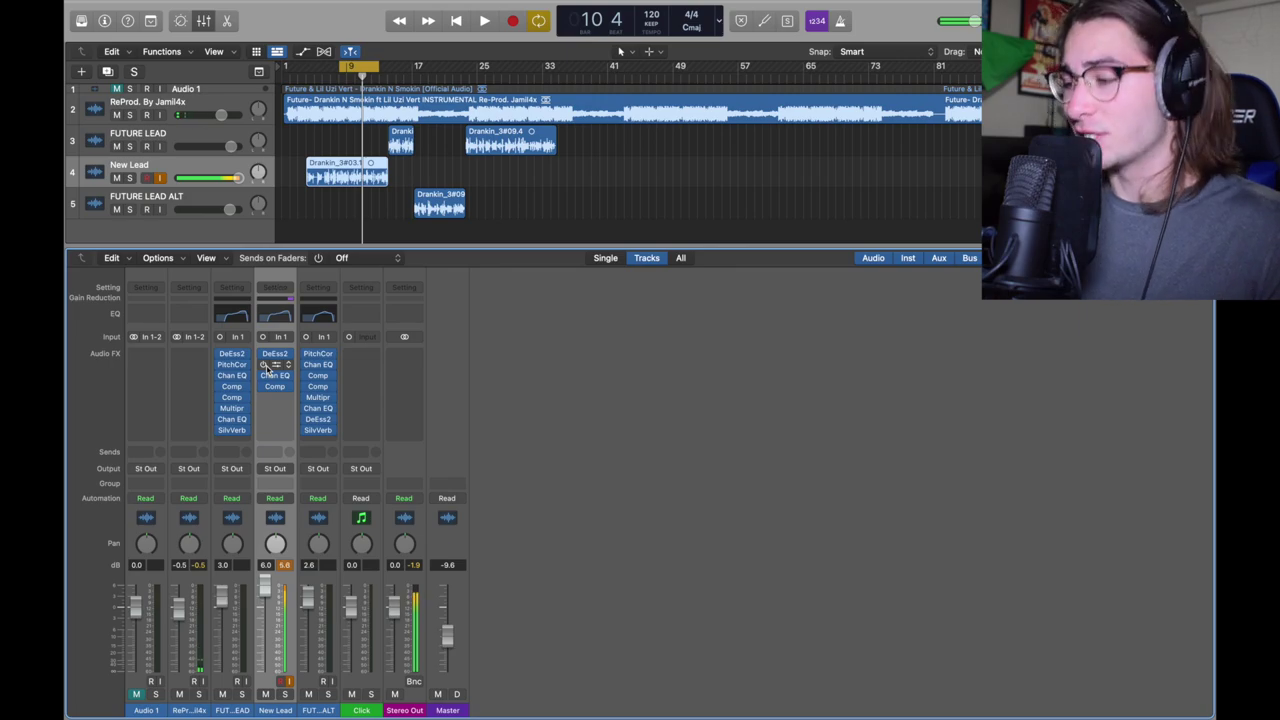
pyautogui.click(275, 397)
# Add a second Compressor to New Lead, set to the Studio VCA model with 9.5 ms release.
pyautogui.moveTo(310, 550)
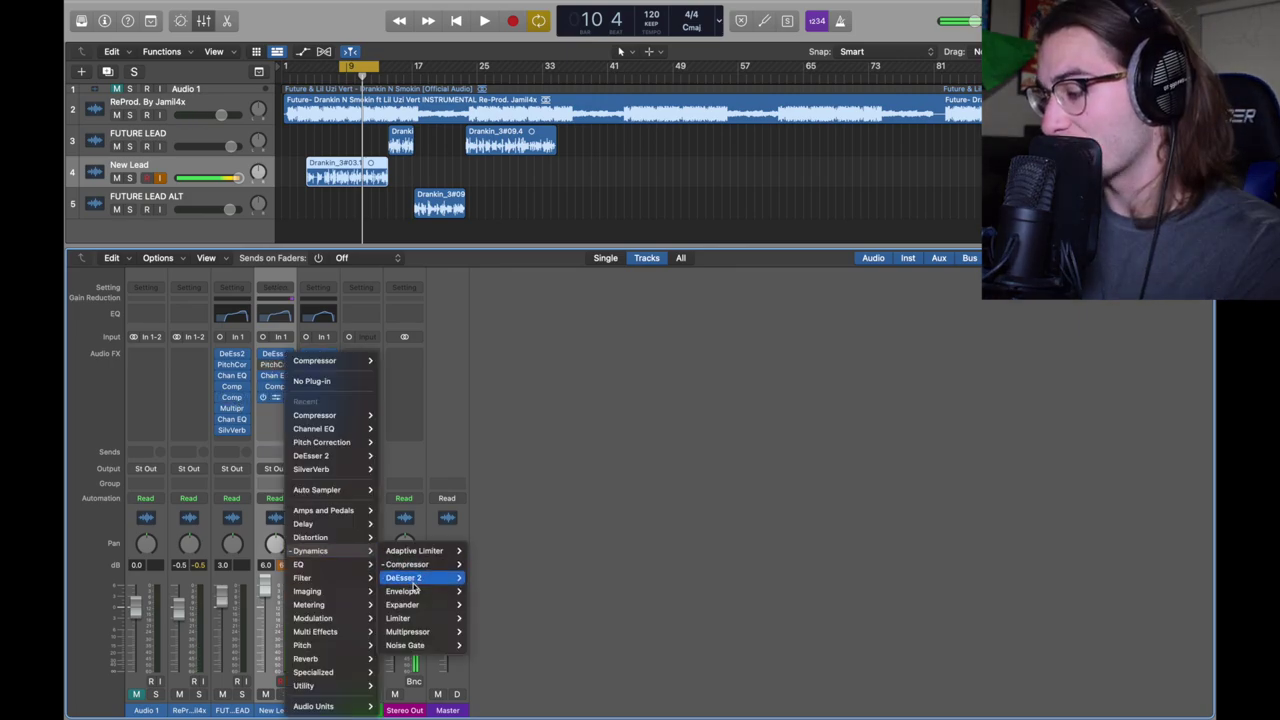
pyautogui.click(510, 552)
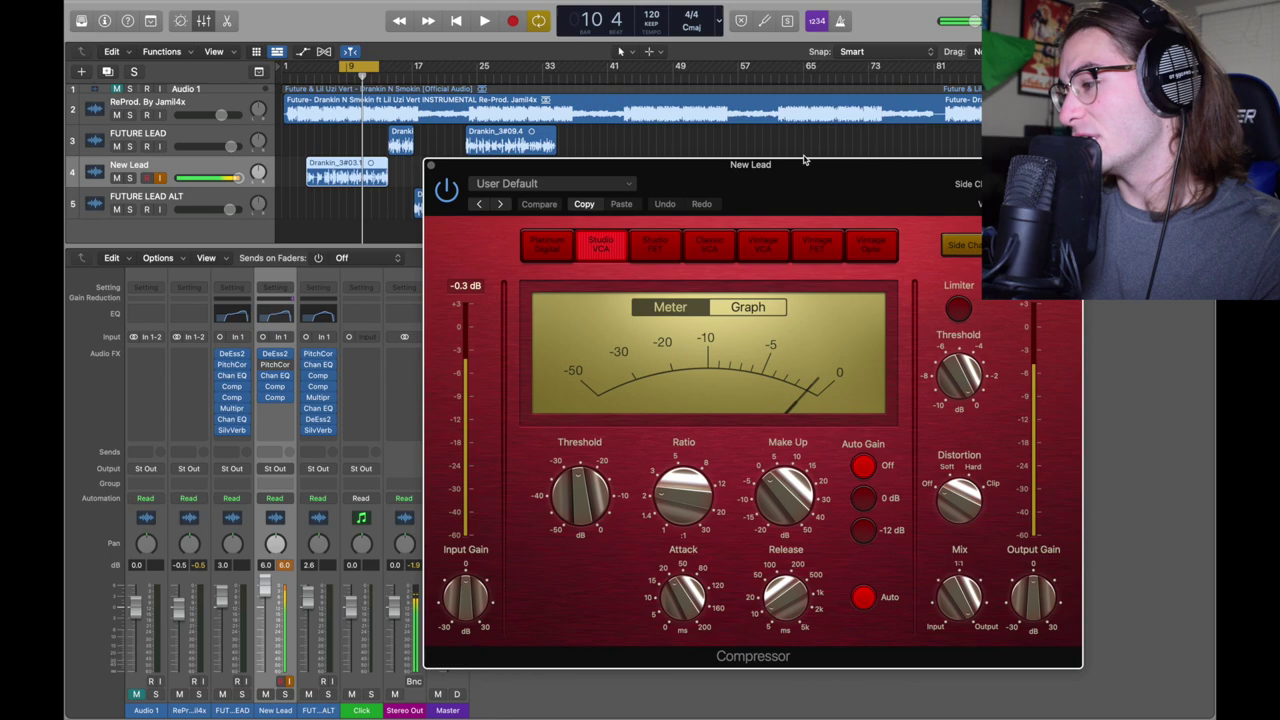
pyautogui.moveTo(805, 160); pyautogui.dragTo(666, 50)
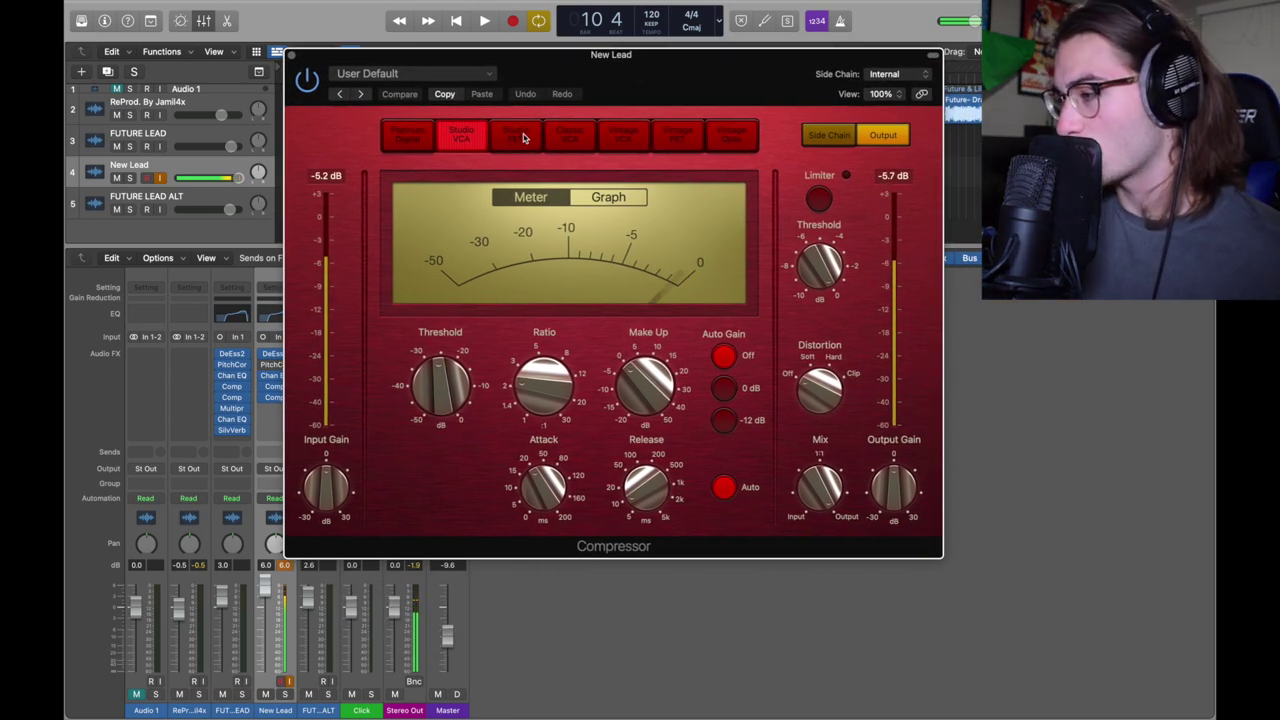
pyautogui.click(458, 133)
pyautogui.moveTo(435, 378)
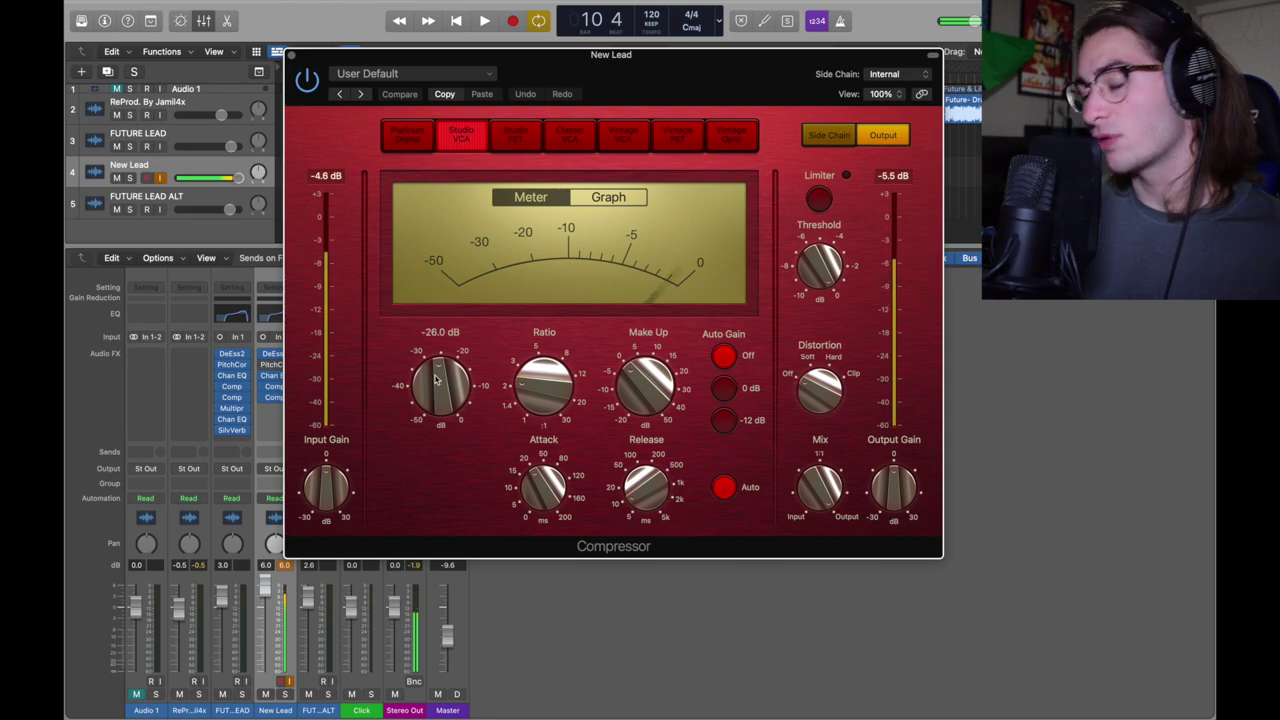
pyautogui.moveTo(563, 374)
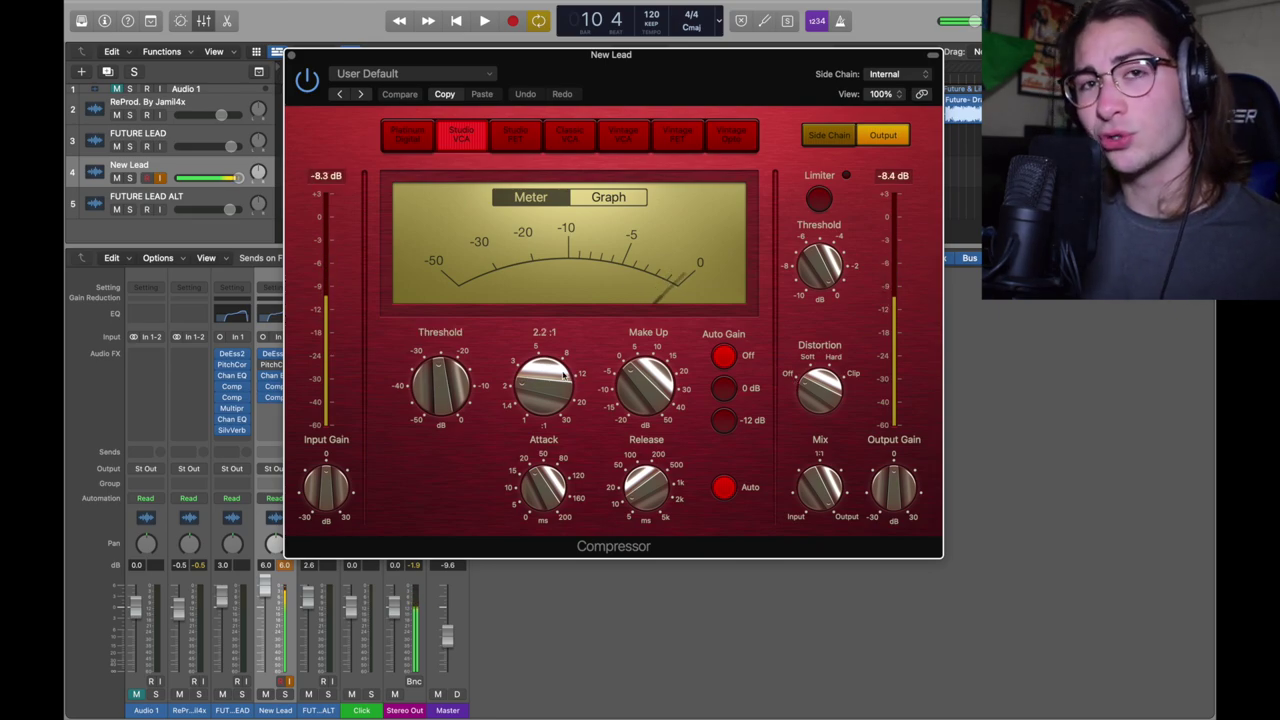
pyautogui.moveTo(636, 412)
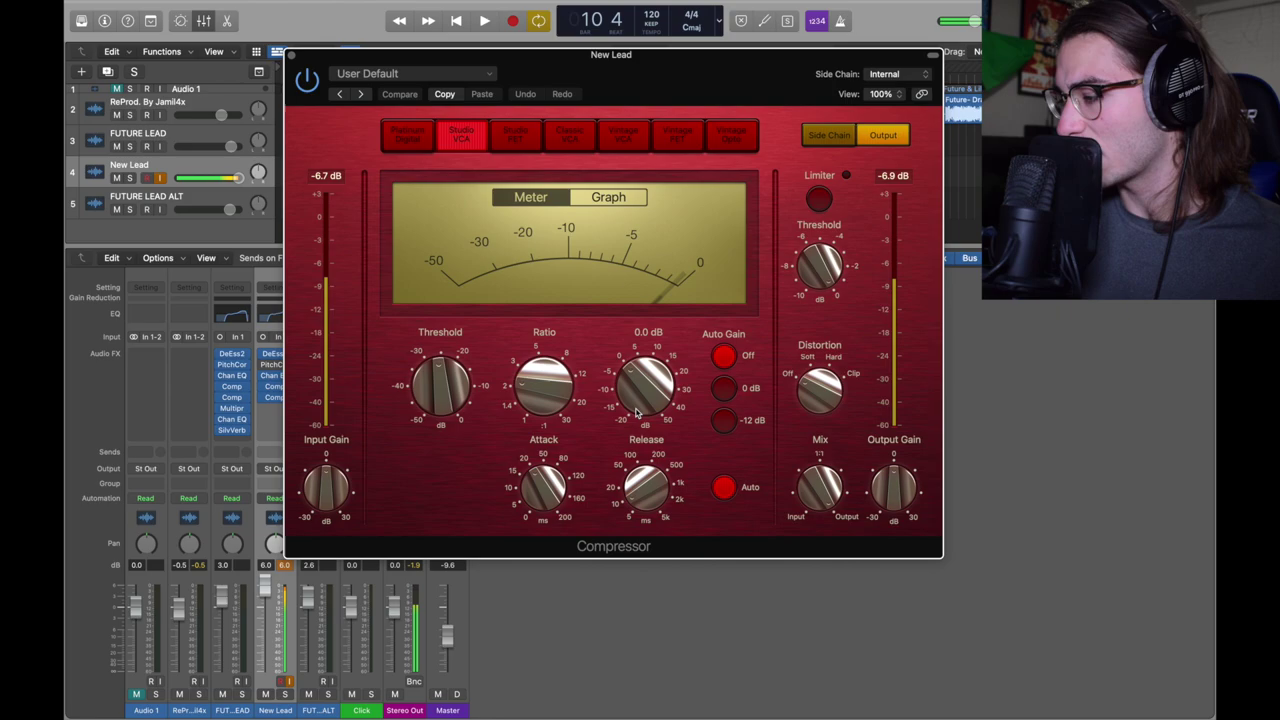
pyautogui.moveTo(657, 497)
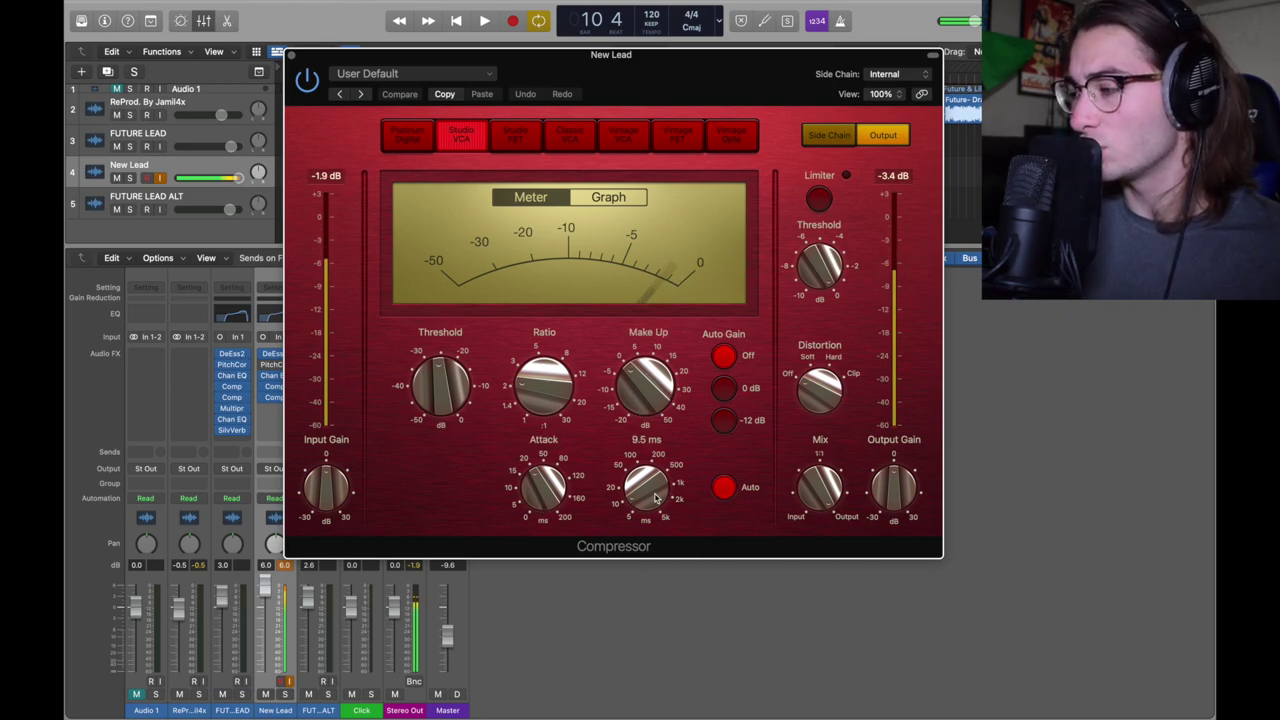
pyautogui.press('super+w')
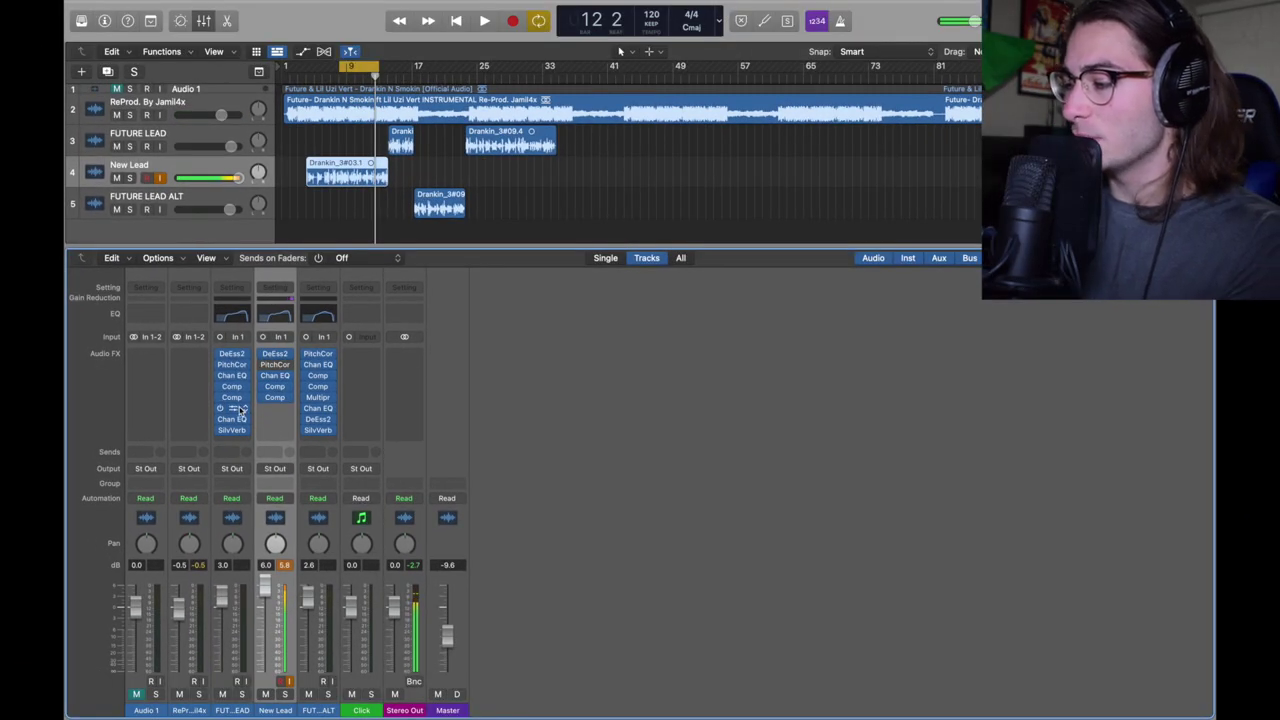
# Insert a Multipressor after the compressors on New Lead.
pyautogui.click(241, 396)
pyautogui.moveTo(345, 552)
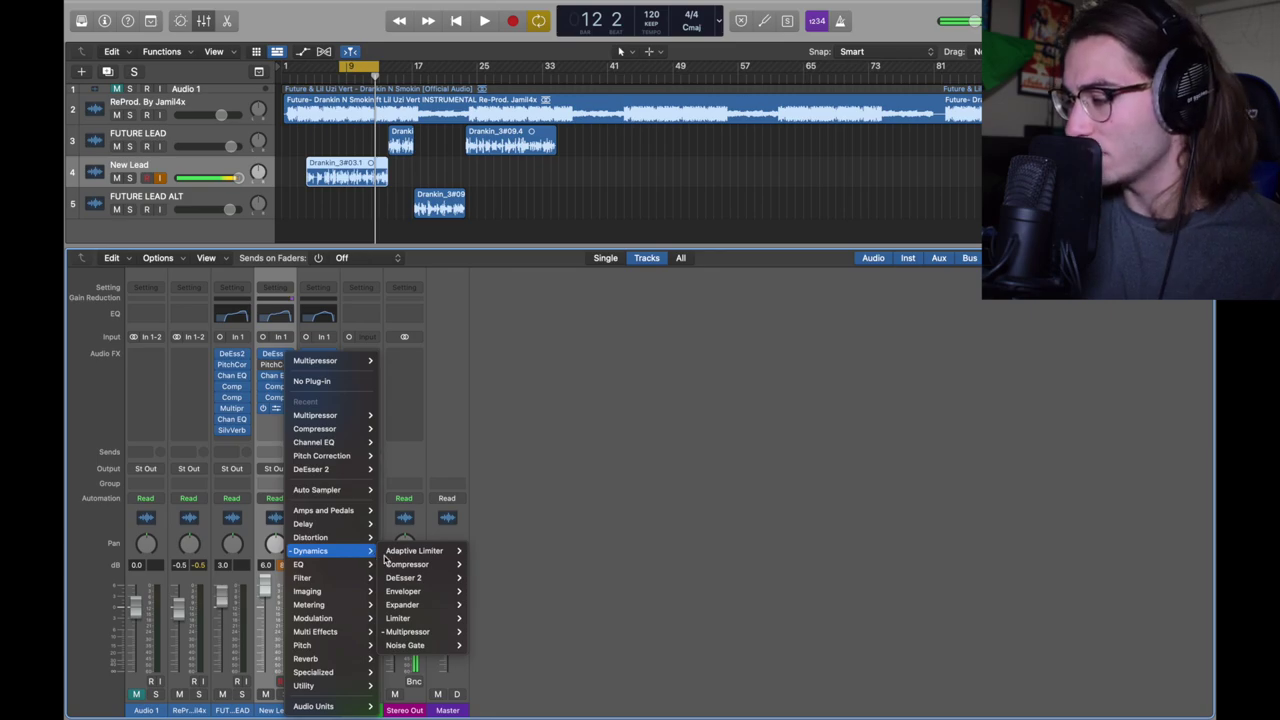
pyautogui.moveTo(420, 631)
pyautogui.click(486, 630)
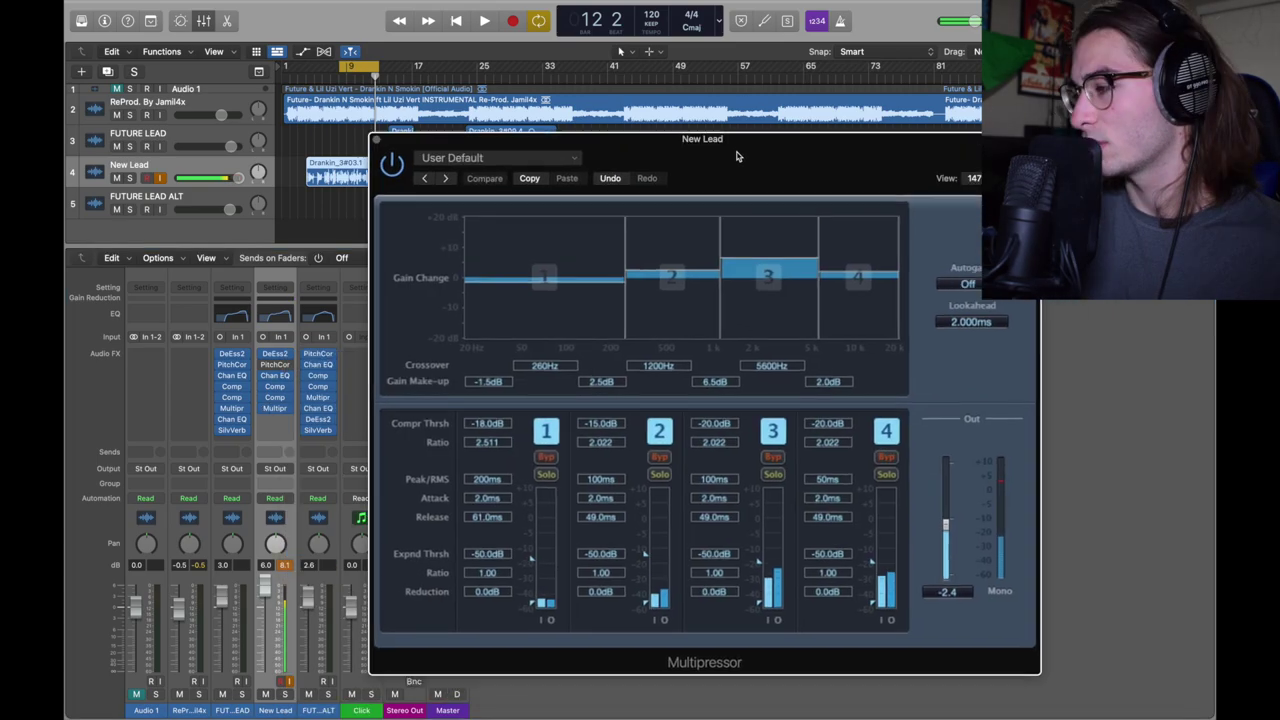
pyautogui.moveTo(737, 156); pyautogui.dragTo(651, 94)
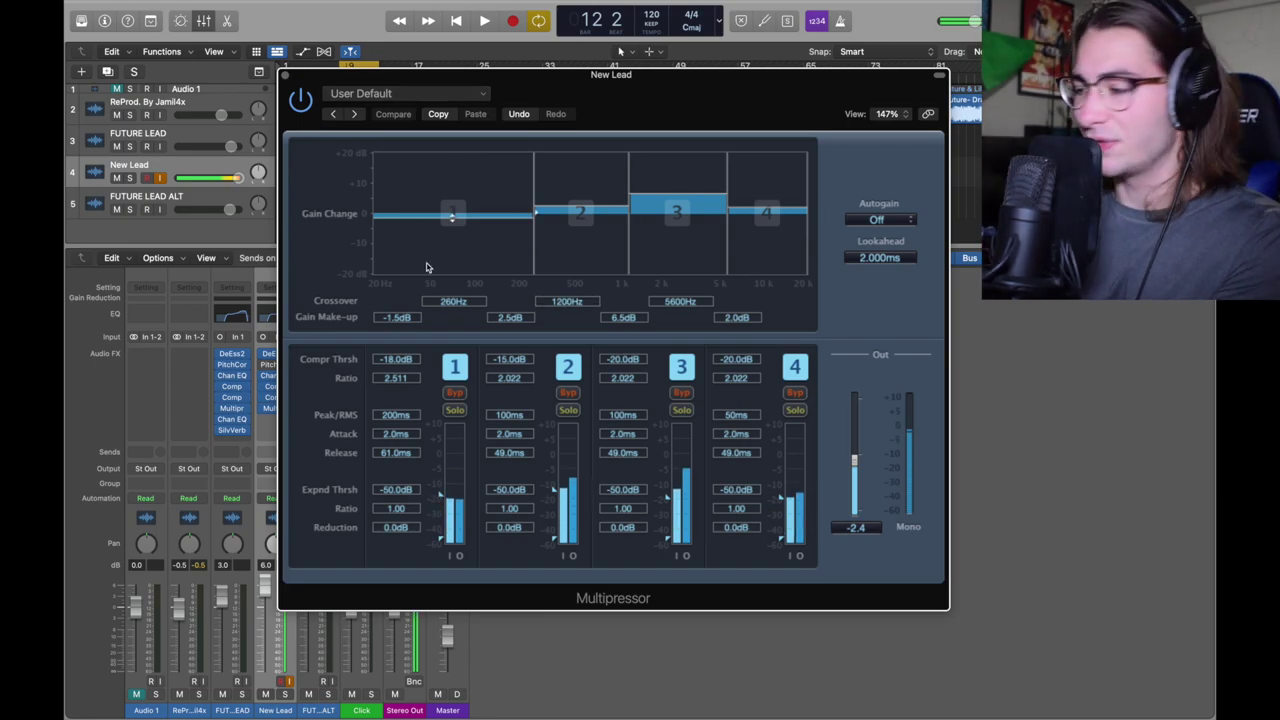
# Set the Multipressor's lowest crossover to 260 Hz and band 4's threshold to -20.0 dB.
pyautogui.doubleClick(448, 303)
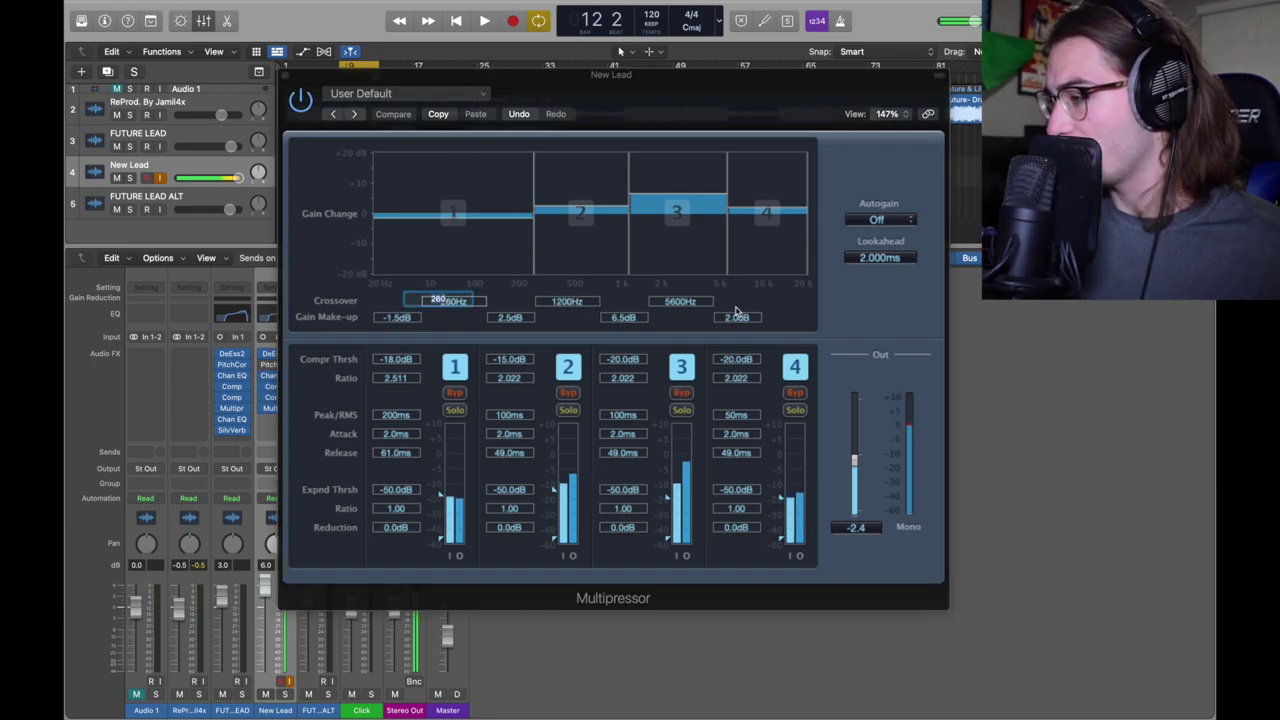
pyautogui.press('Return')
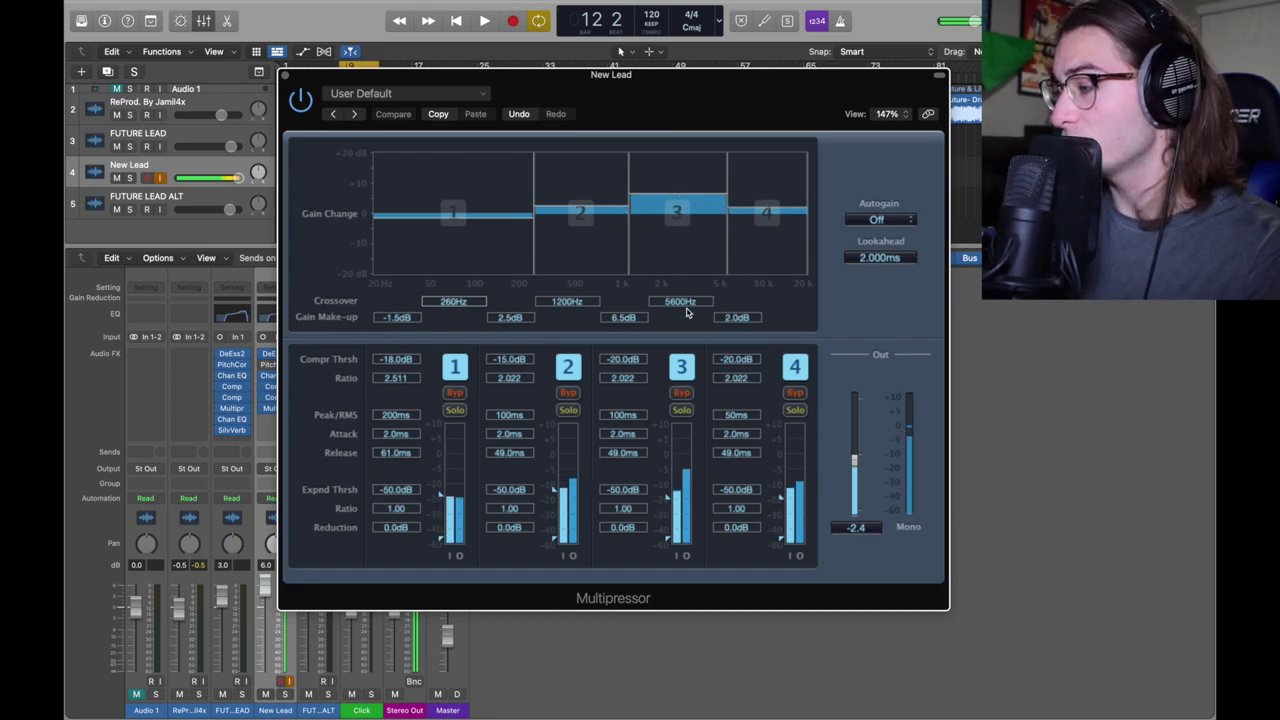
pyautogui.doubleClick(735, 360)
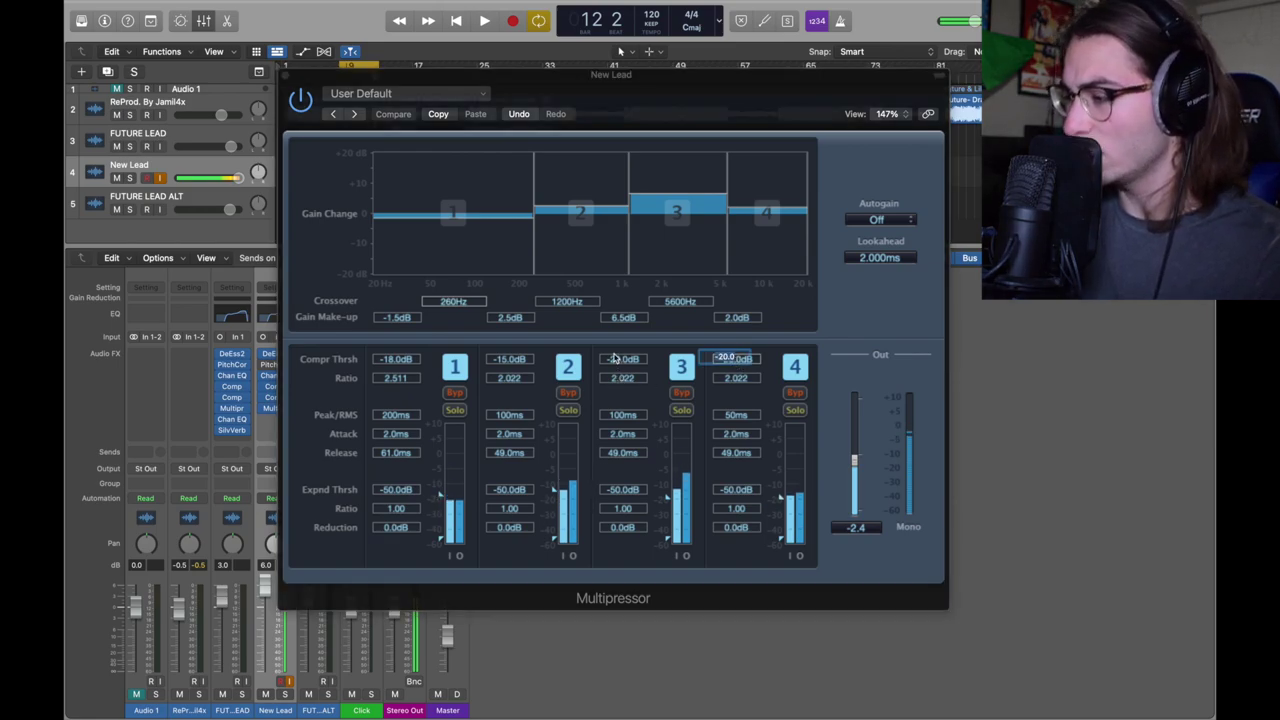
pyautogui.press('Return')
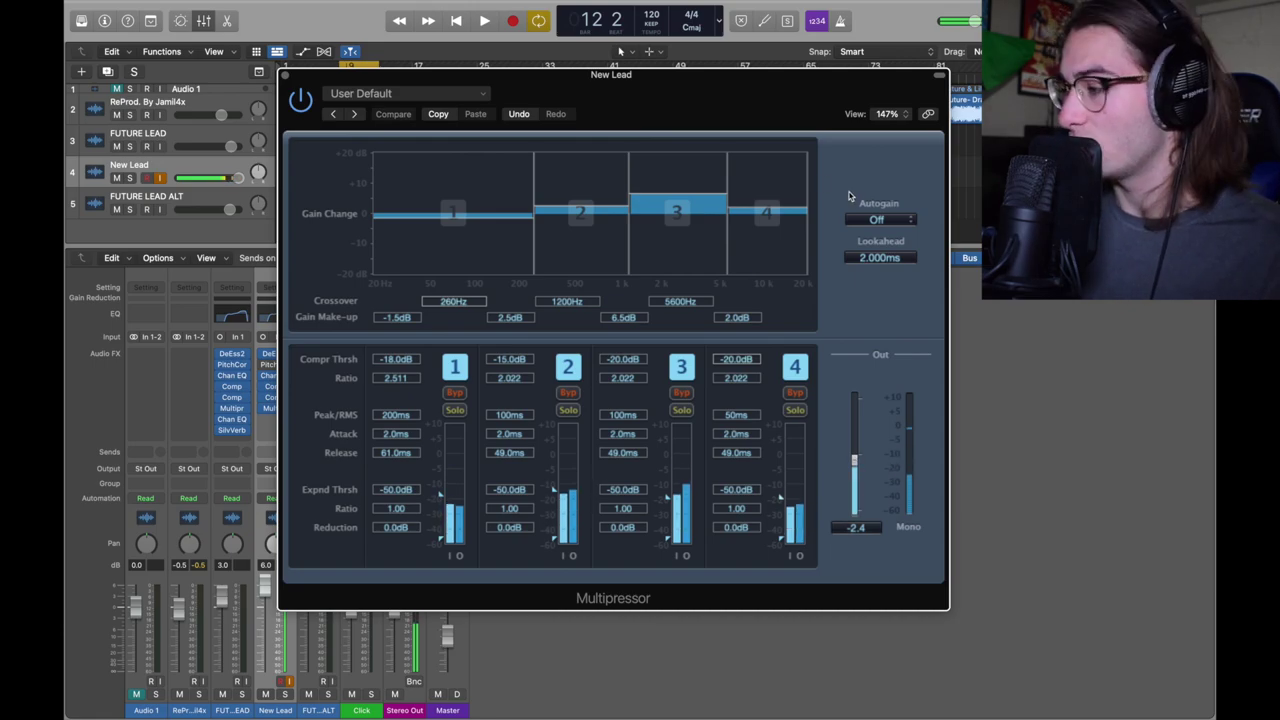
pyautogui.press('super+w')
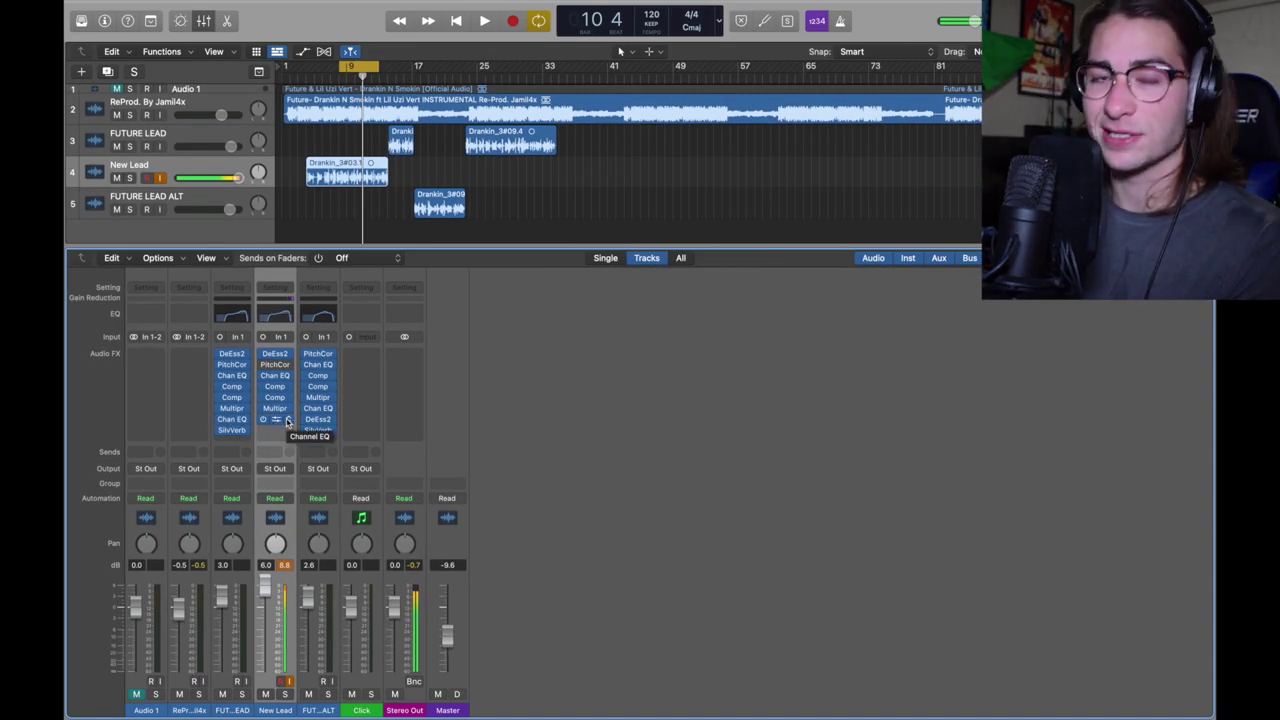
# Insert a Channel EQ after the Multipressor, boosting 2.7 dB at 1970 Hz with a high cut.
pyautogui.click(287, 421)
pyautogui.moveTo(339, 572)
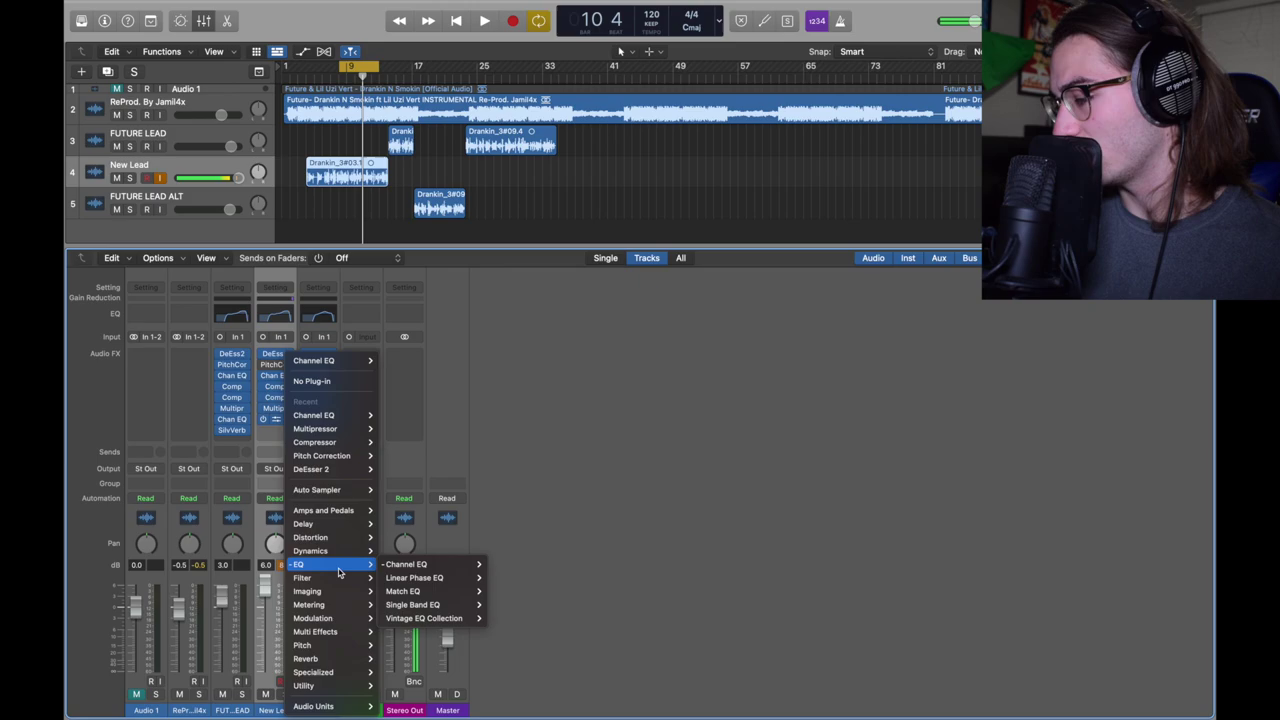
pyautogui.moveTo(460, 564)
pyautogui.click(505, 565)
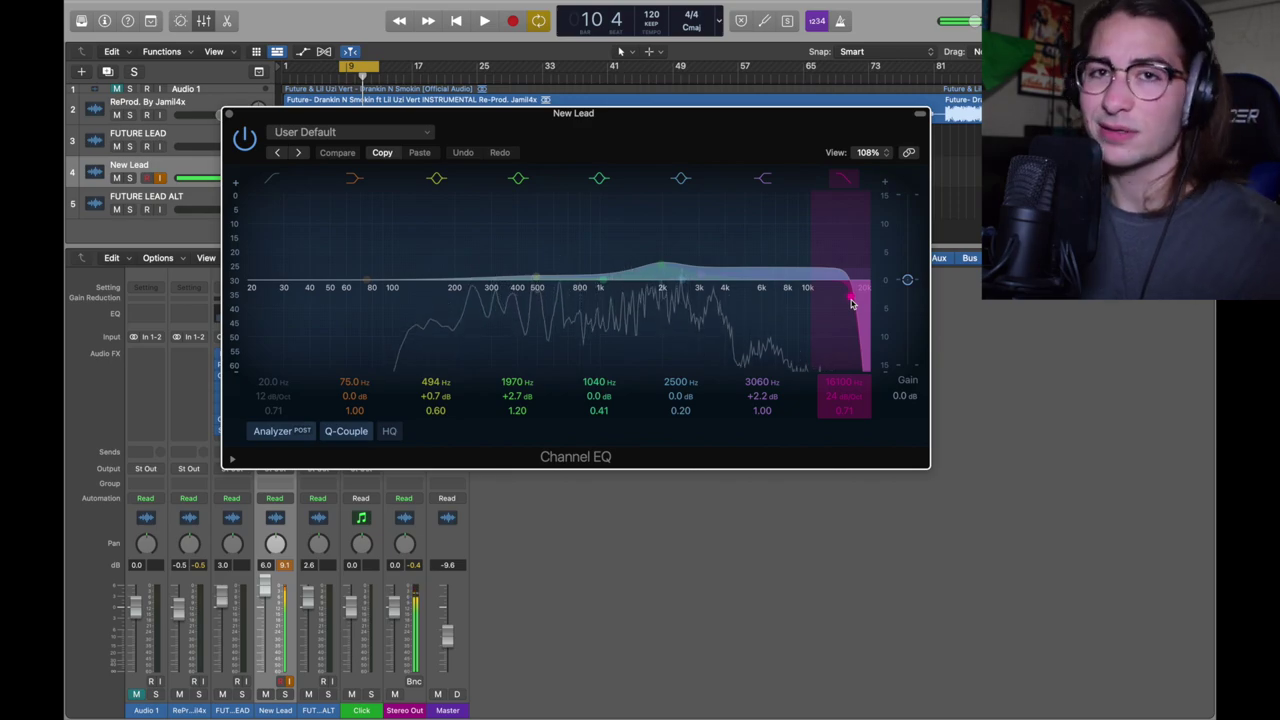
pyautogui.press('super+w')
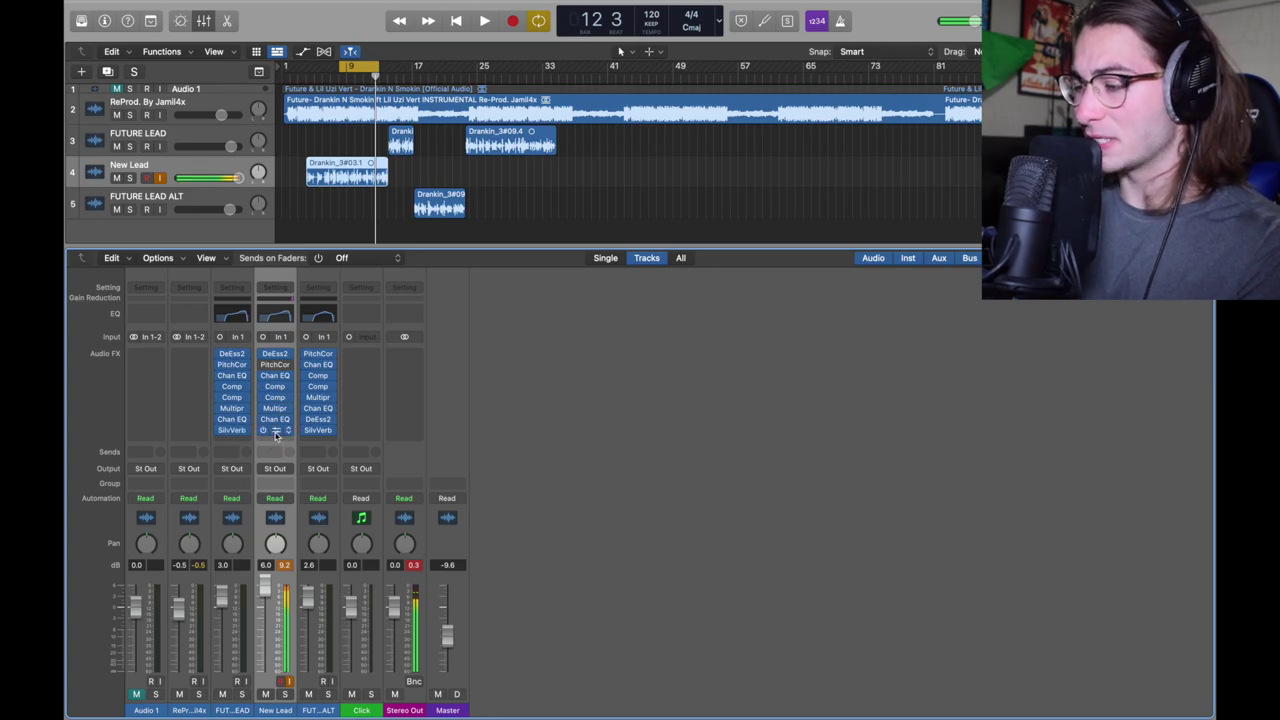
# Insert a SilverVerb after the second Channel EQ on New Lead.
pyautogui.click(276, 435)
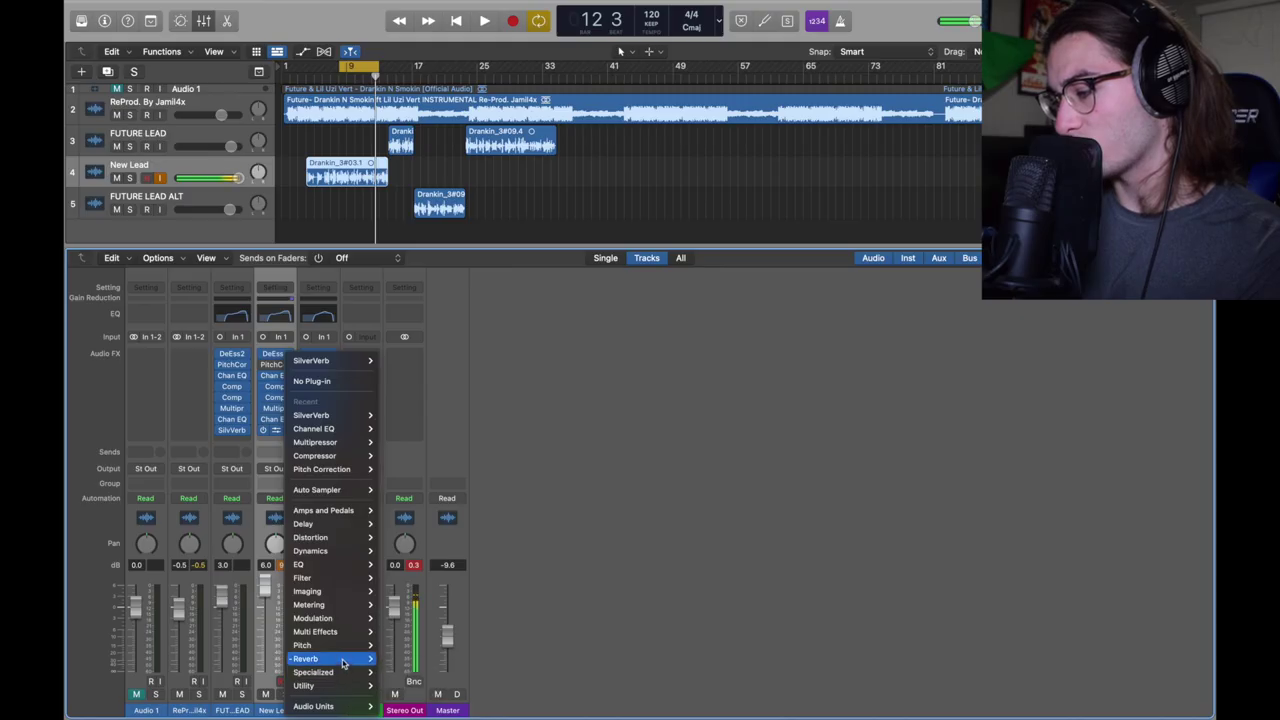
pyautogui.moveTo(305, 658)
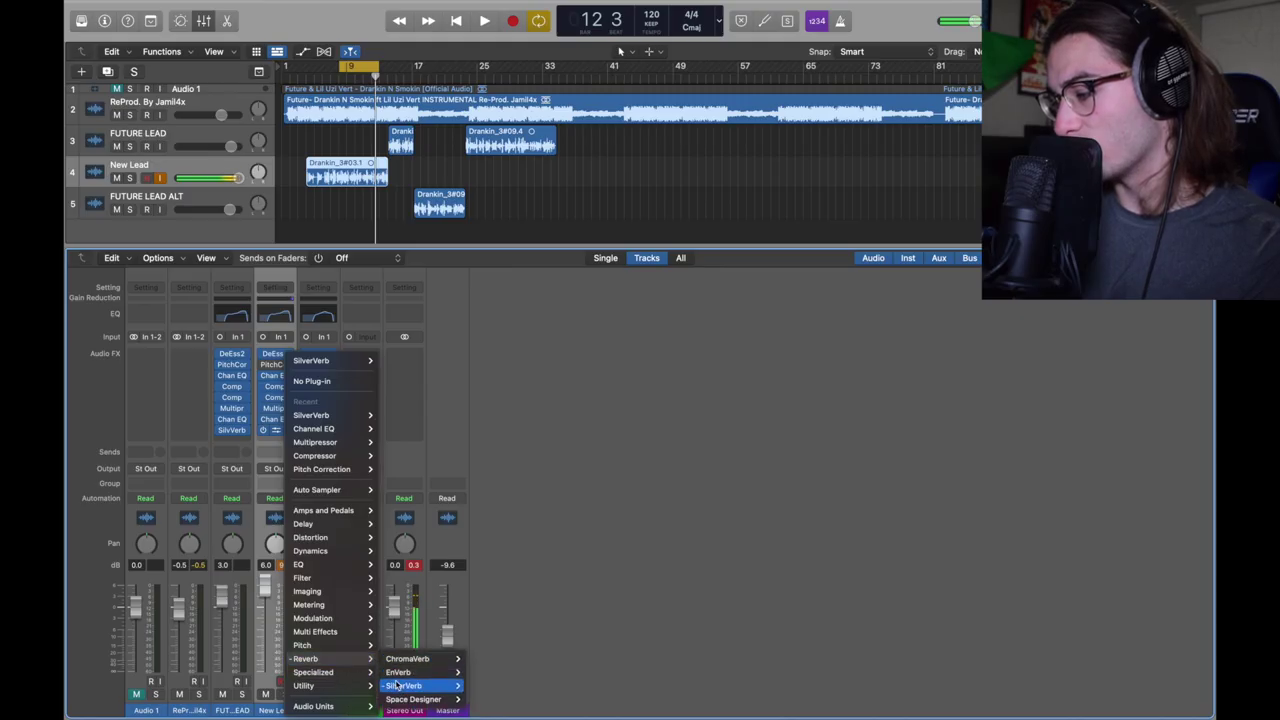
pyautogui.moveTo(397, 686)
pyautogui.click(500, 699)
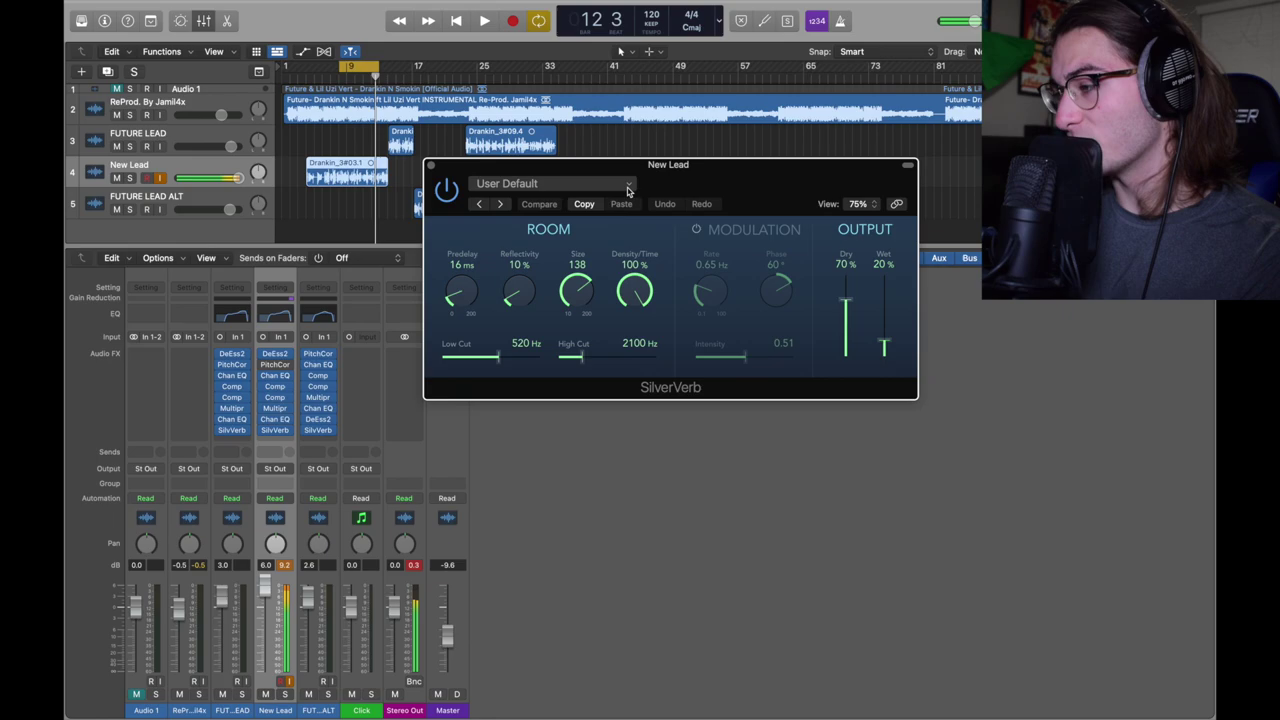
pyautogui.moveTo(702, 183); pyautogui.dragTo(514, 118)
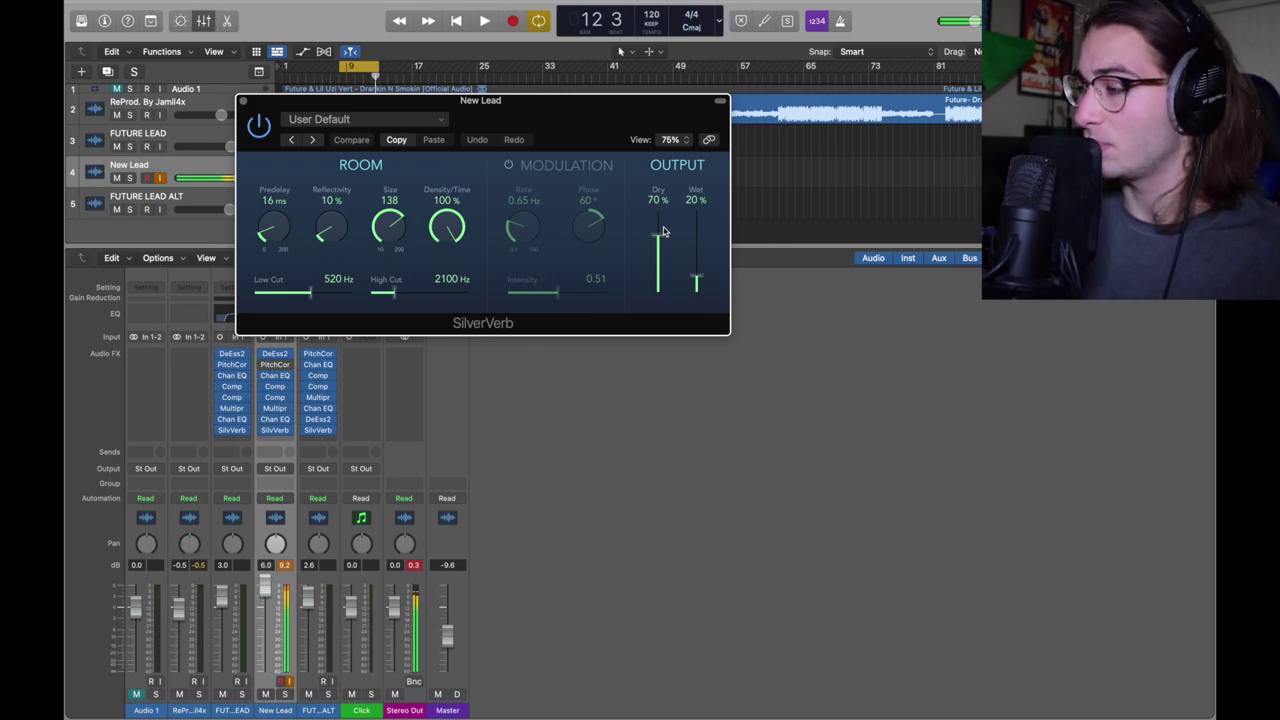
# Set the SilverVerb to 70% dry and 80% wet.
pyautogui.moveTo(663, 232)
pyautogui.mouseDown()
pyautogui.moveTo(655, 208)
pyautogui.moveTo(672, 233)
pyautogui.mouseUp()
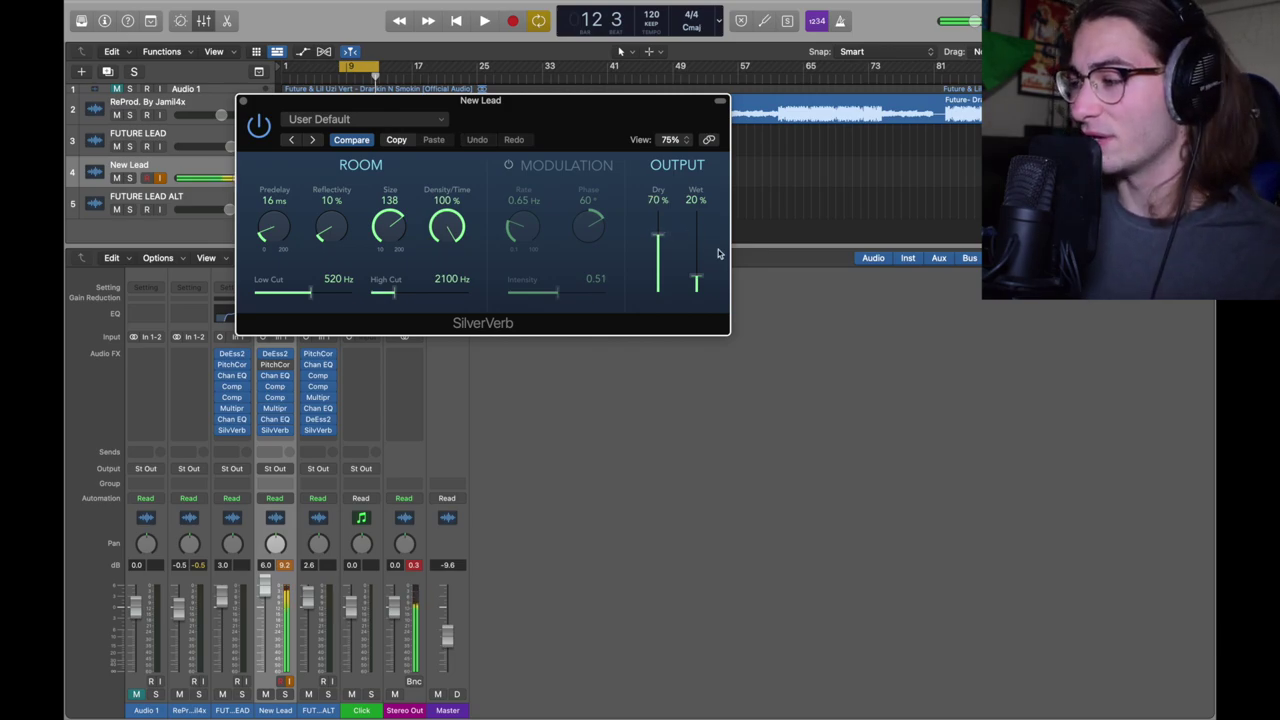
pyautogui.moveTo(697, 281); pyautogui.dragTo(693, 215)
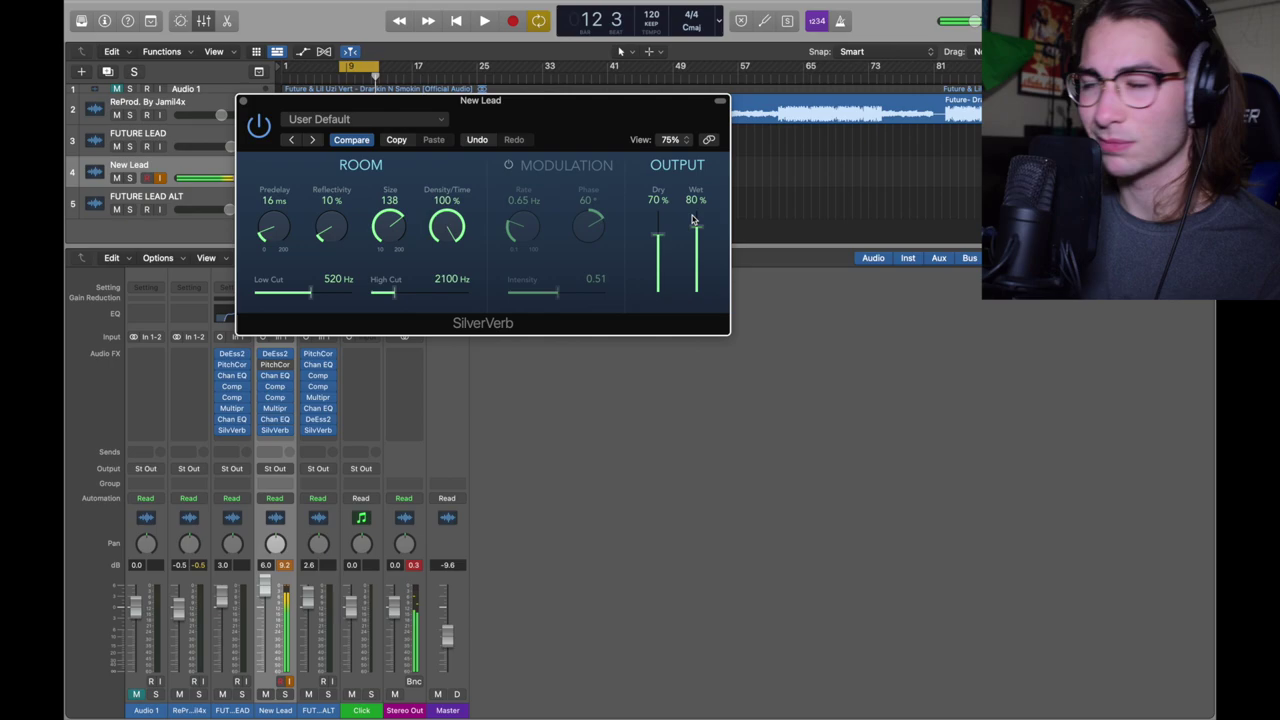
pyautogui.click(243, 101)
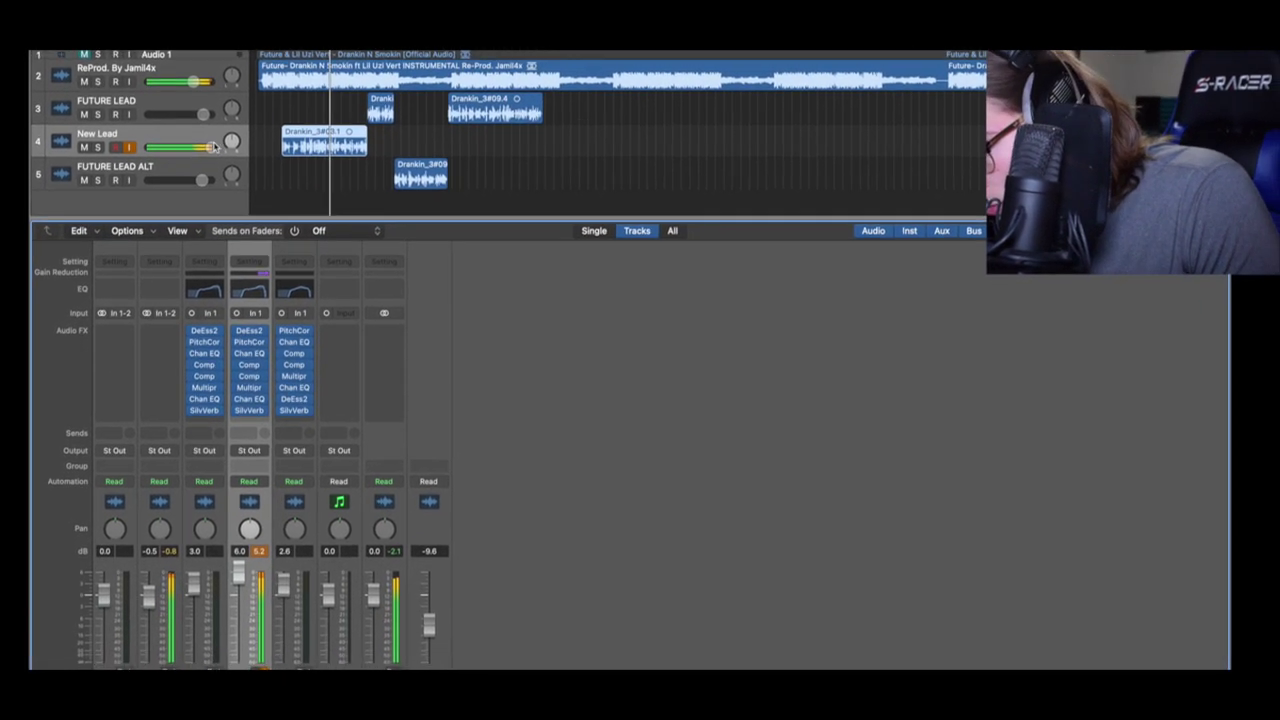
# Raise New Lead's volume to +4.9 dB and switch off FUTURE LEAD ALT's Channel EQ high cut.
pyautogui.moveTo(212, 165); pyautogui.dragTo(210, 165)
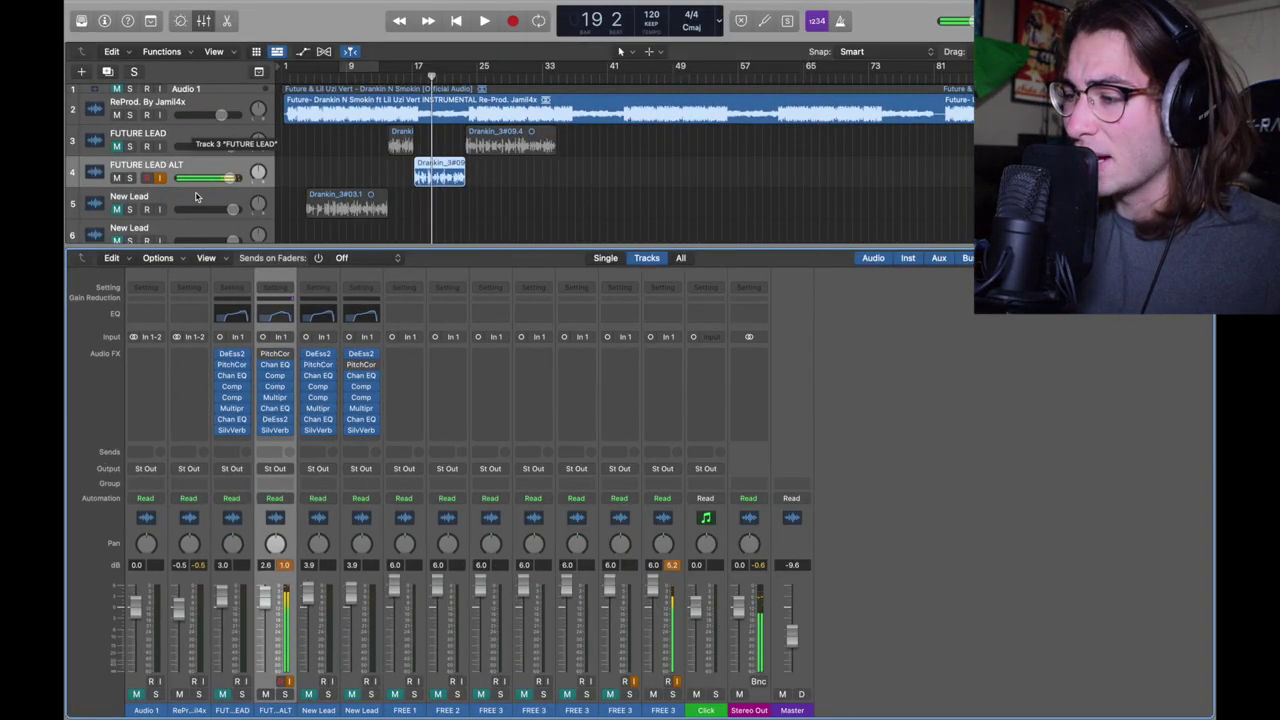
pyautogui.click(287, 367)
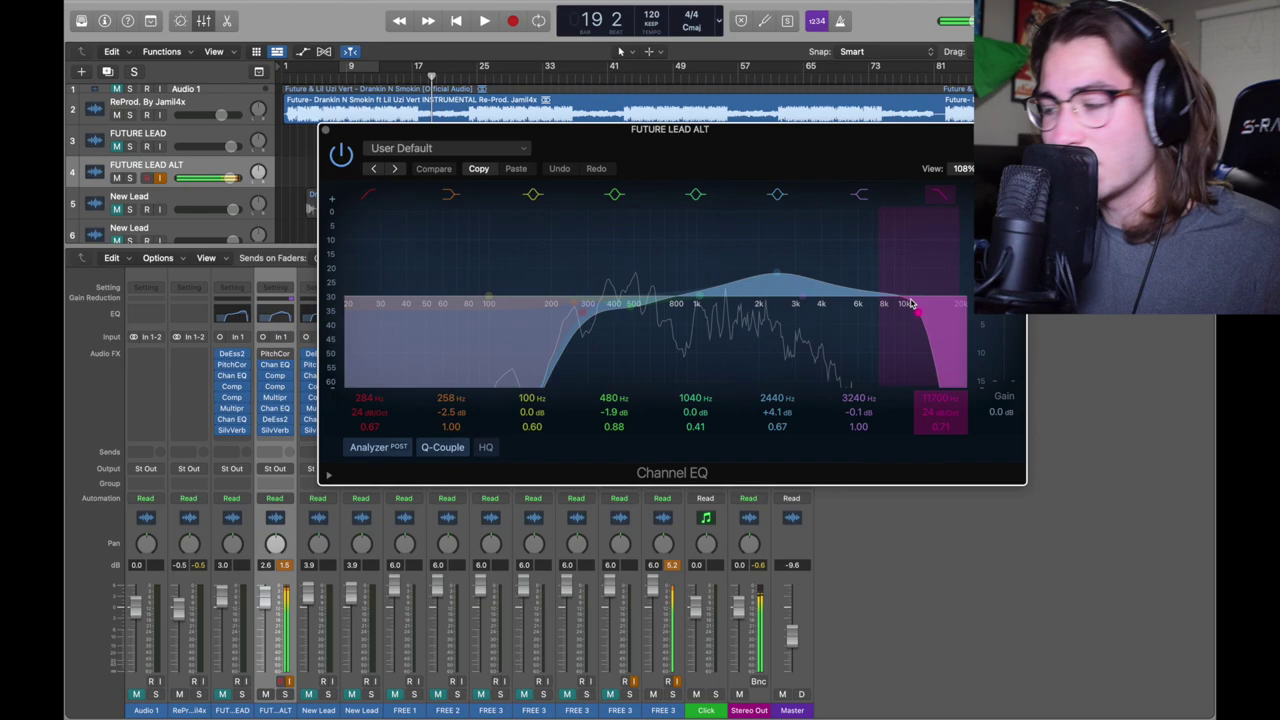
pyautogui.click(941, 194)
pyautogui.click(324, 129)
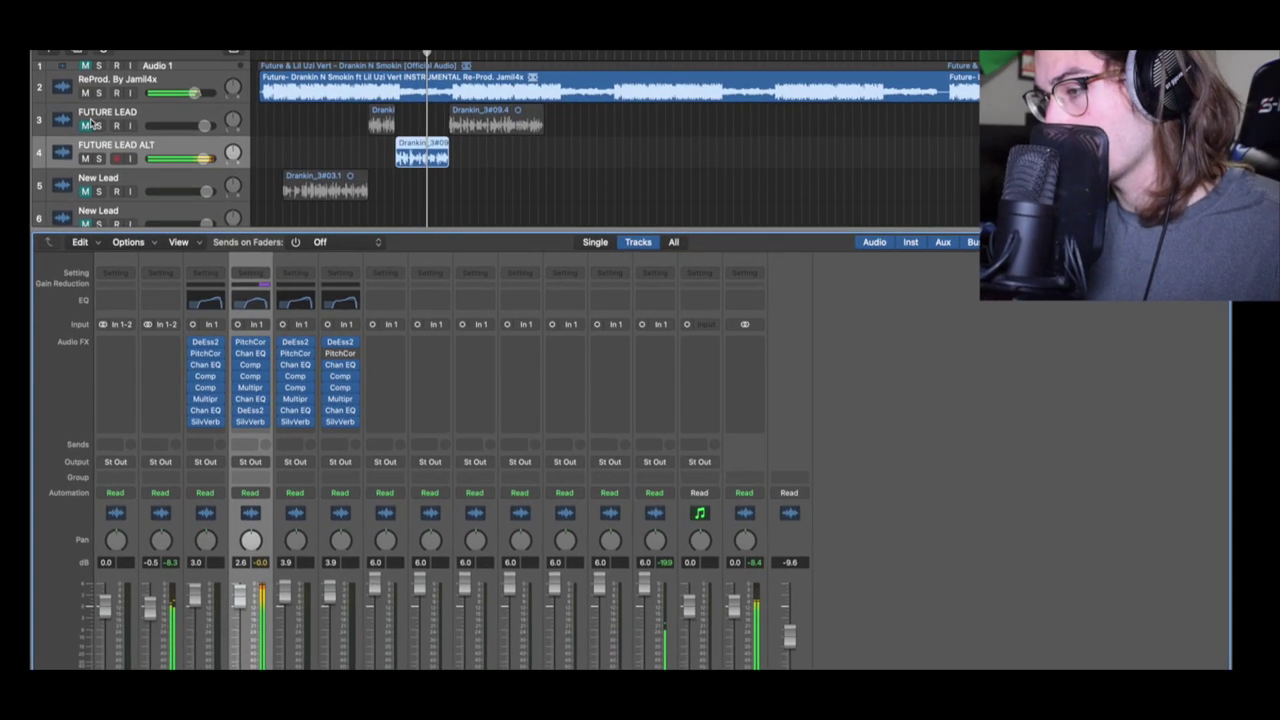
pyautogui.scroll(-2, 90, 122)
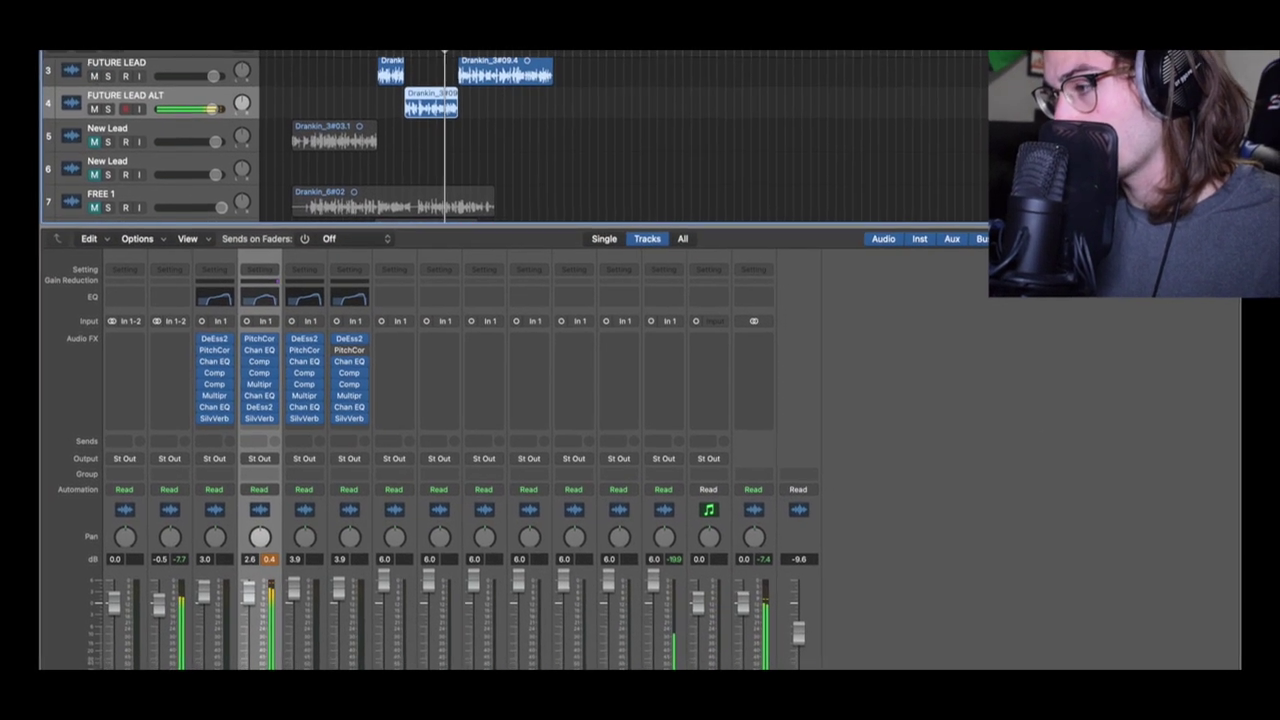
pyautogui.scroll(2, 500, 160)
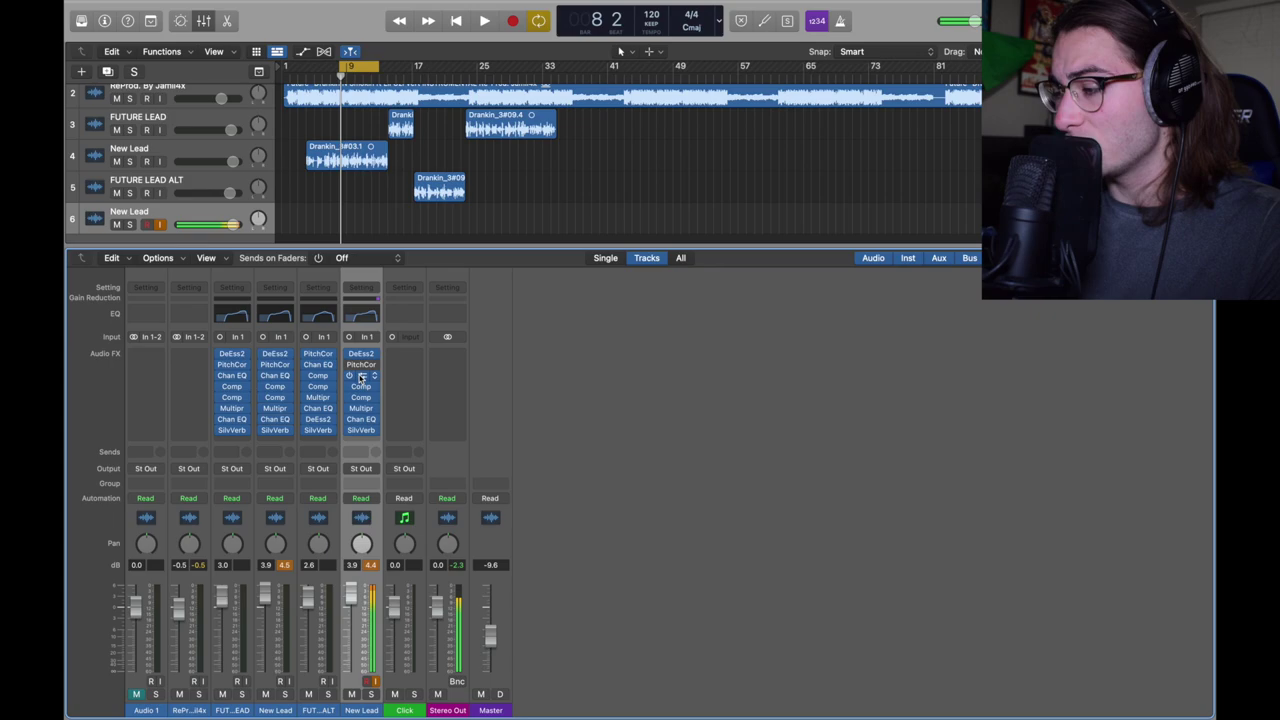
# Boost the duplicate New Lead's Channel EQ by +5.5 dB at the 2620 Hz band.
pyautogui.click(361, 376)
pyautogui.click(432, 166)
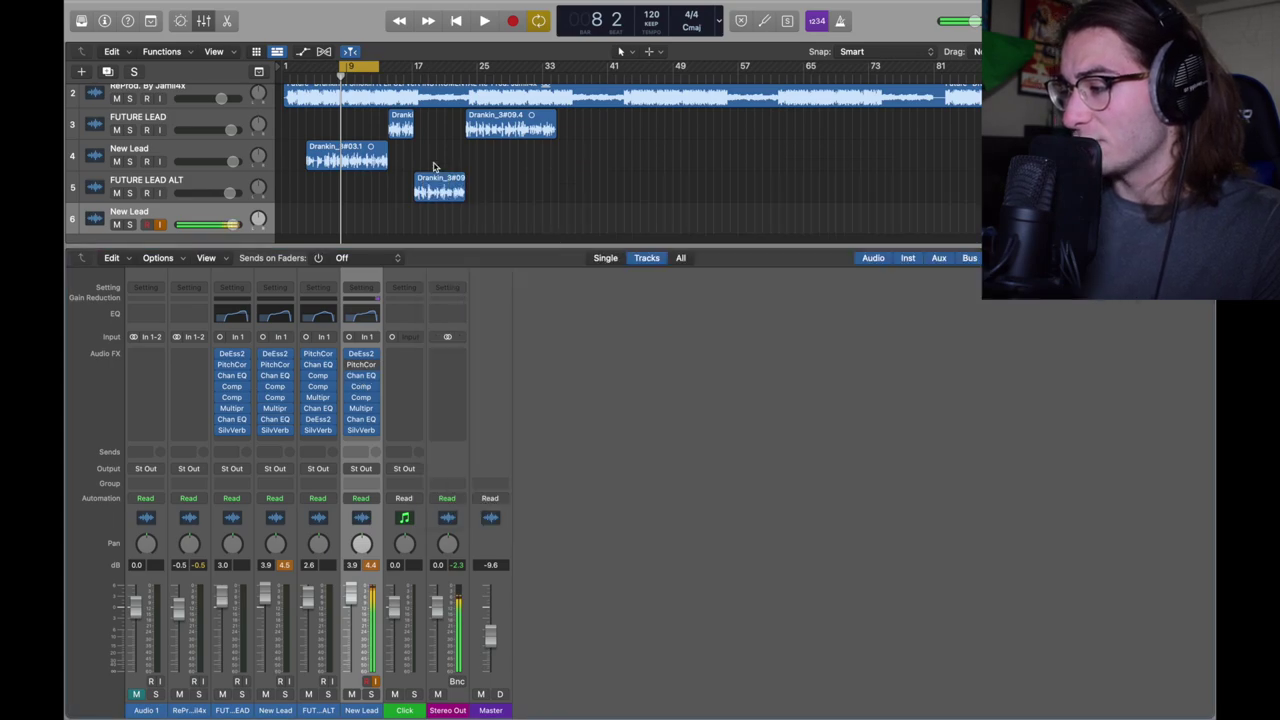
pyautogui.click(361, 376)
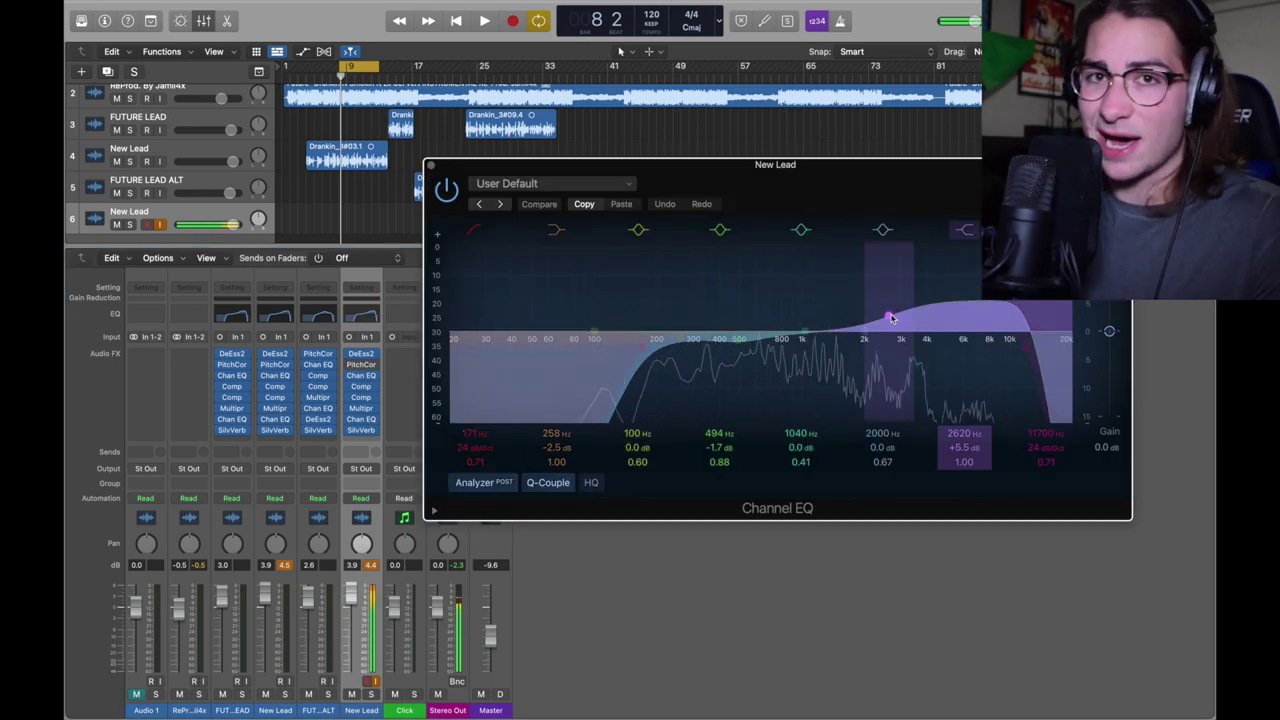
pyautogui.click(431, 165)
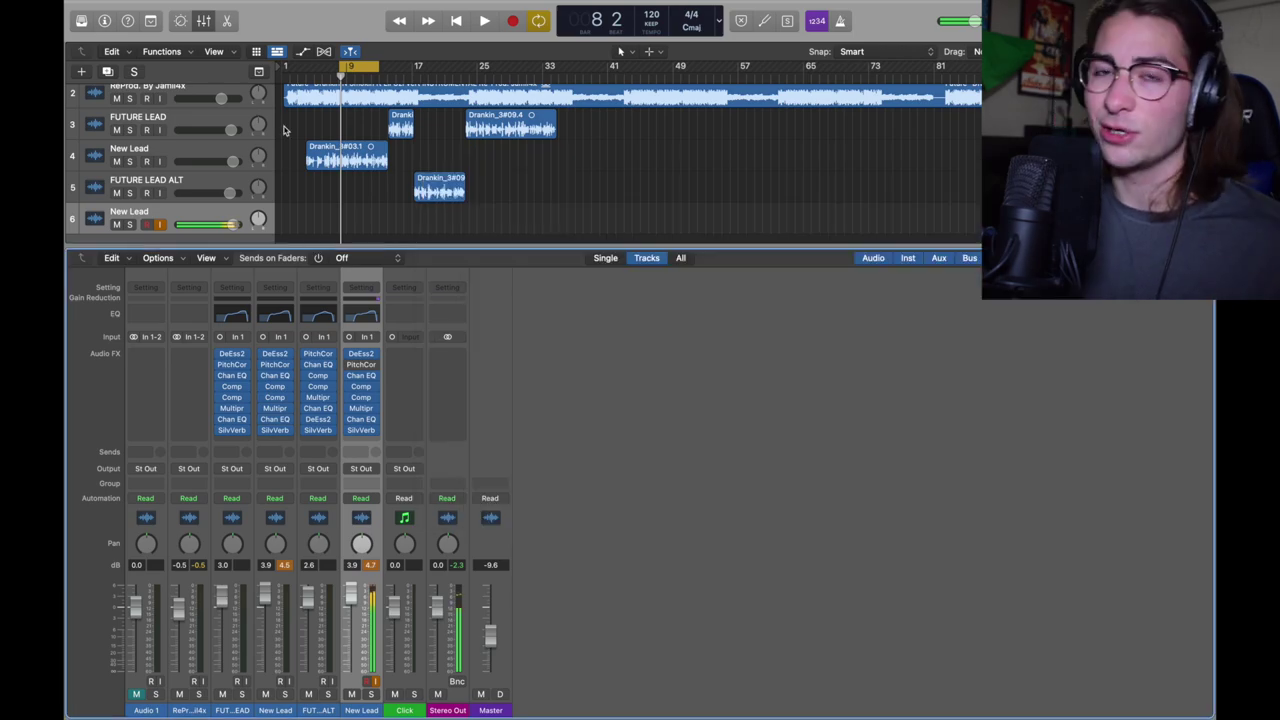